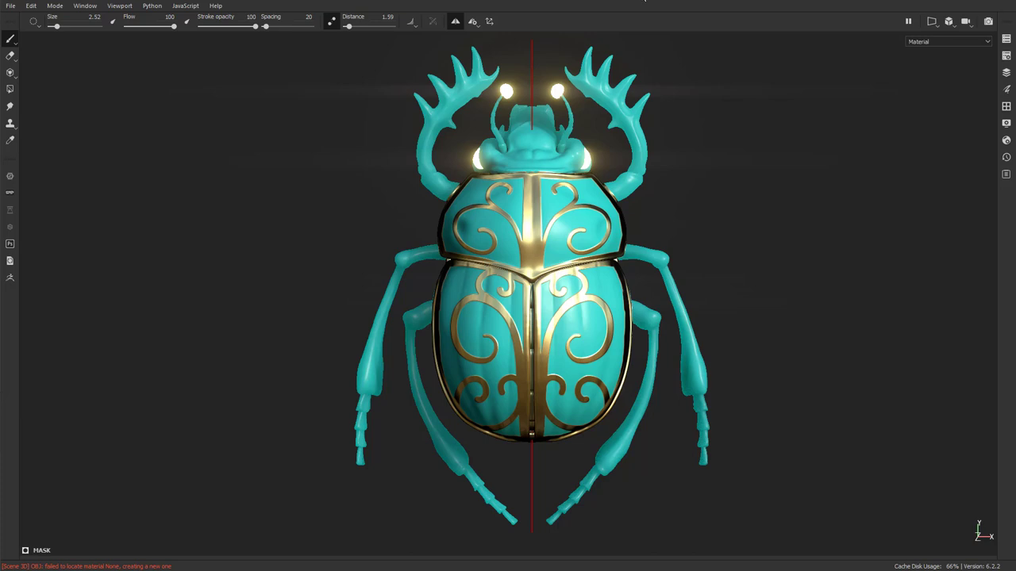
- Remove the Emissive and Scattering channels from the texture set
key("Tab")
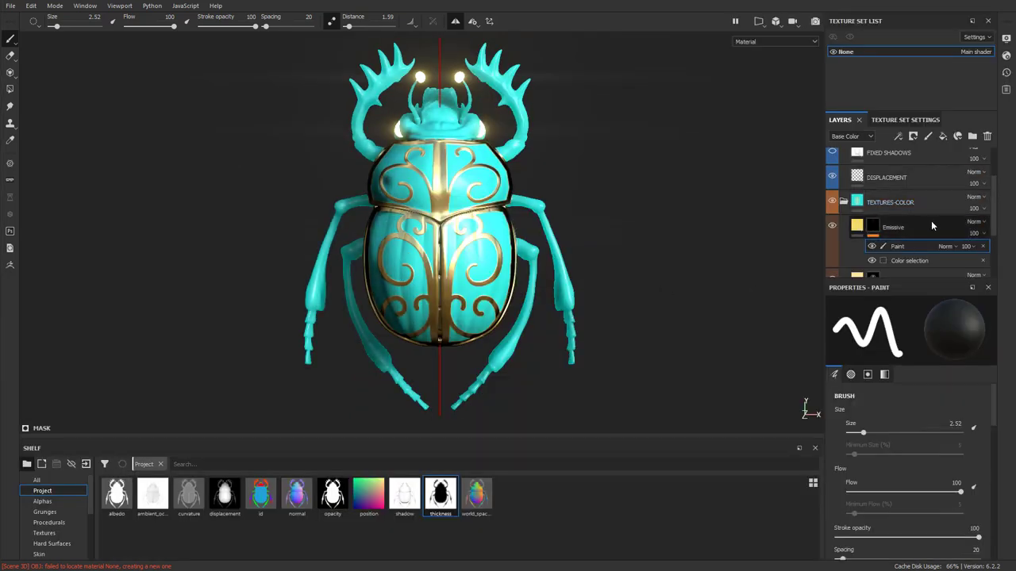
left_click(932, 120)
scroll(927, 196, "down", 2)
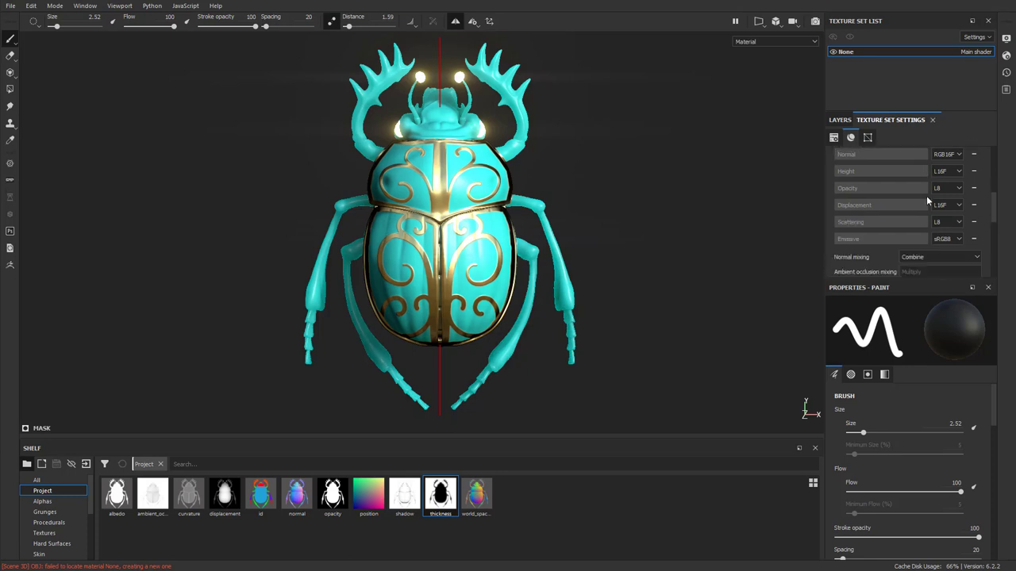
left_click(974, 239)
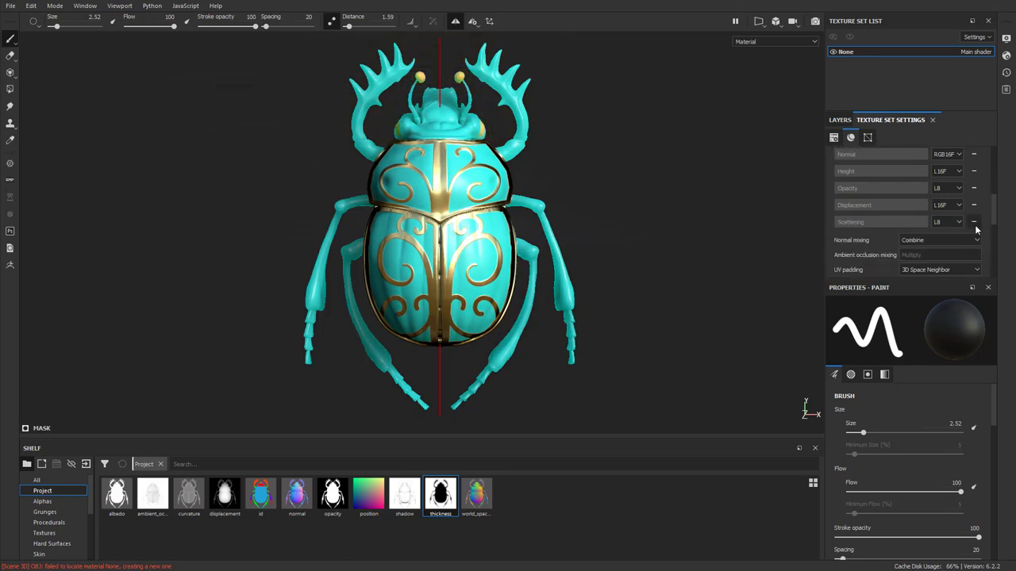
left_click(974, 222)
- Delete the old colour layers from Emissive to Jade, plus POLYPAINT
left_click(840, 120)
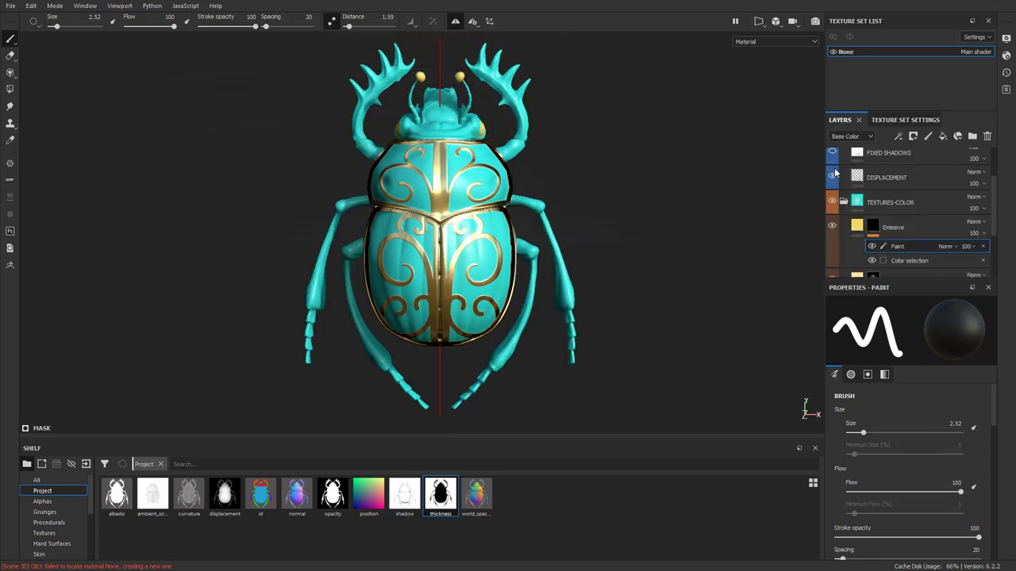
scroll(923, 228, "down", 1)
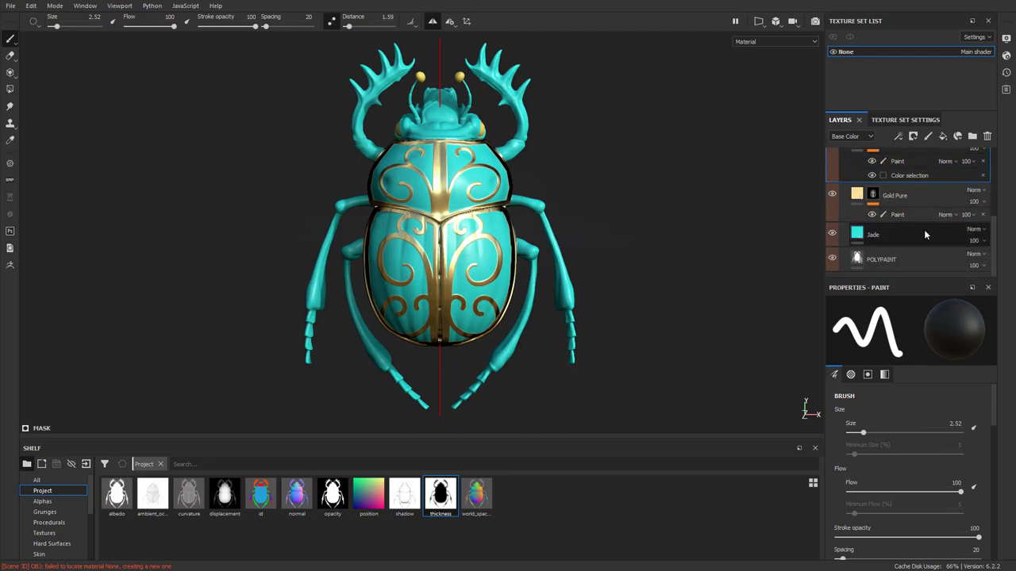
left_click(923, 231, "shift")
left_click(927, 268, "shift")
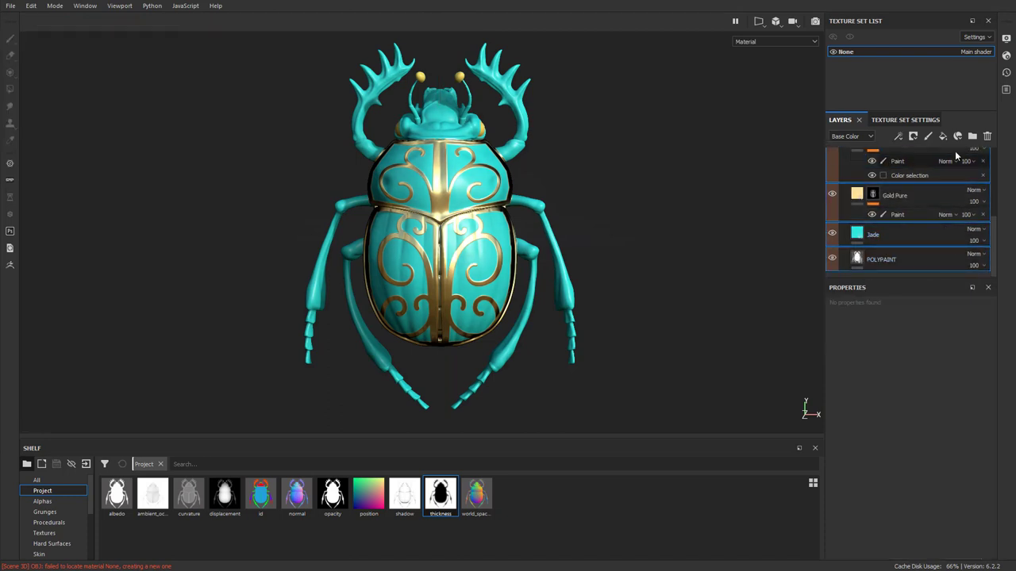
left_click(987, 136)
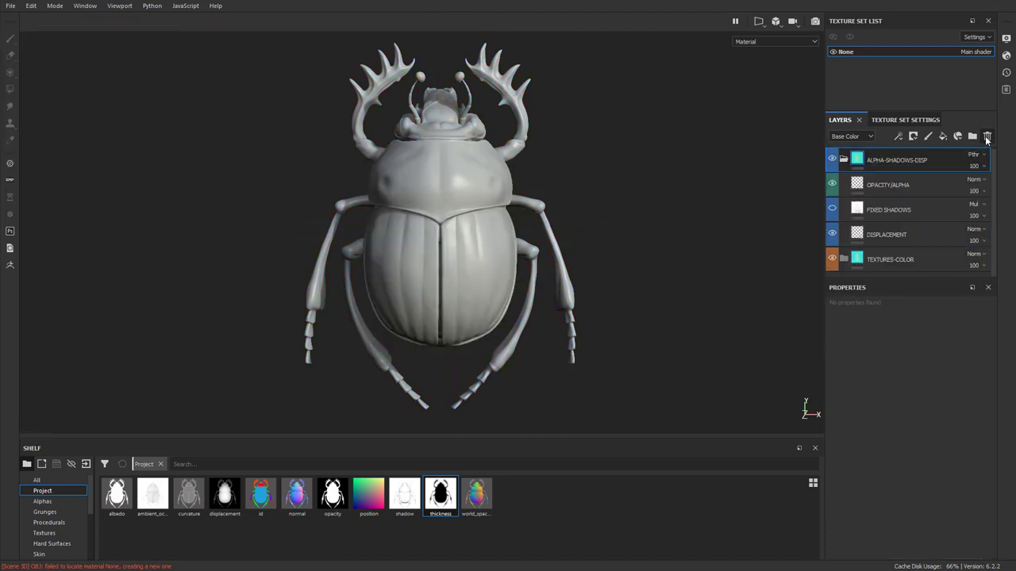
- Create Fill layer 1 and place it inside the TEXTURES-COLOR folder
left_click(918, 256)
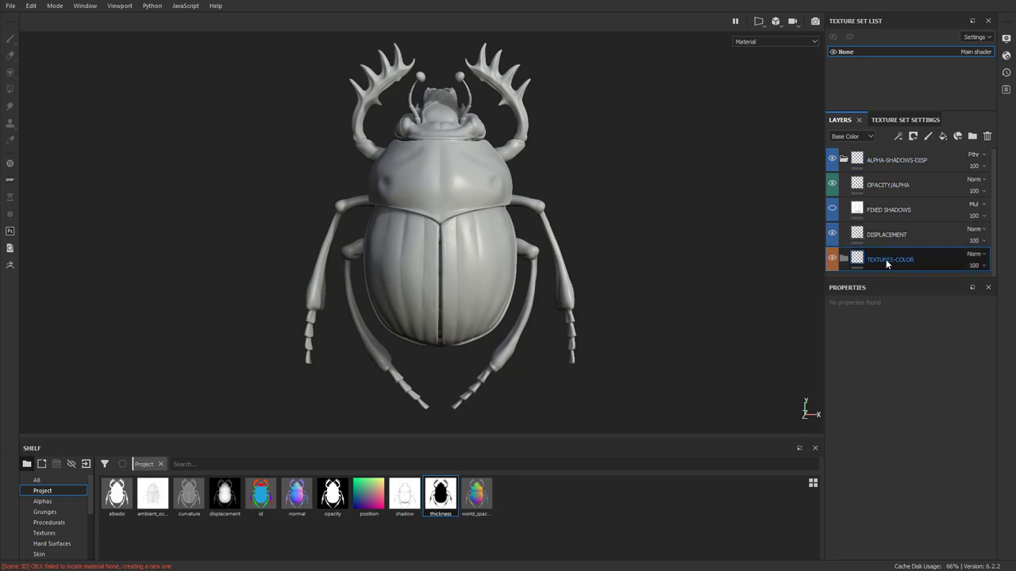
left_click(943, 137)
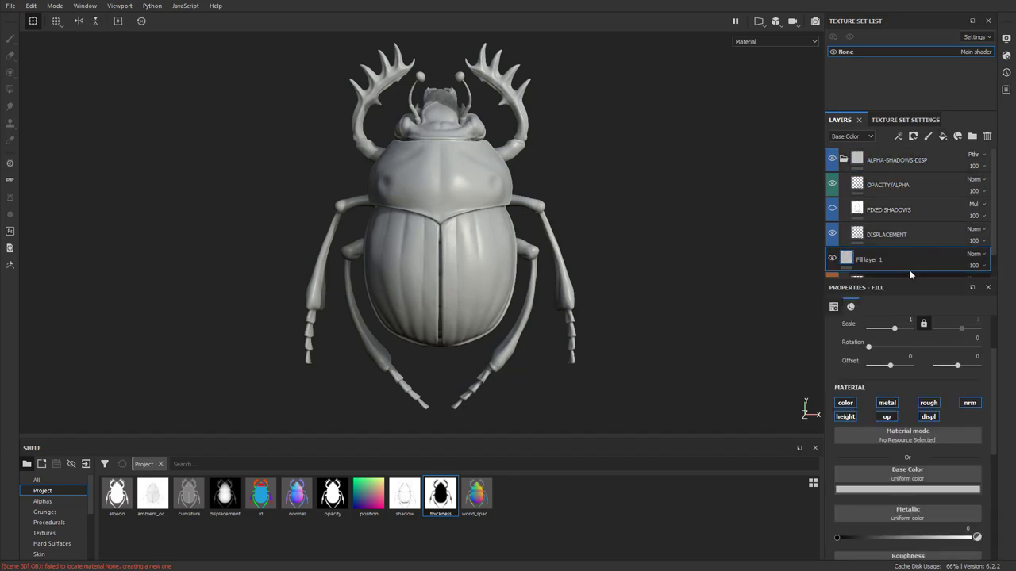
left_click_drag(910, 269, 895, 254)
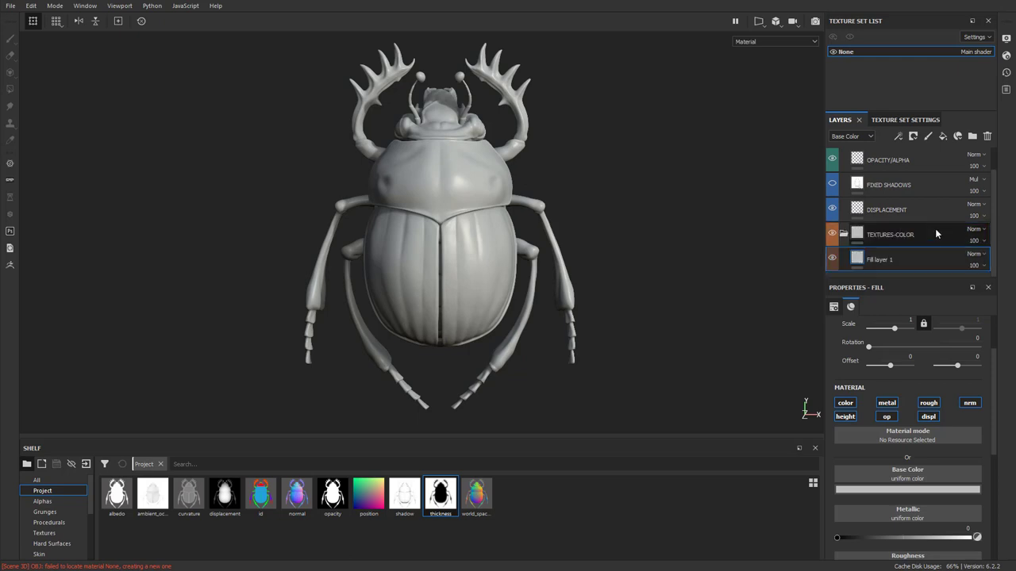
mouse_move(680, 243)
right_mouse_down("shift")
mouse_move(715, 235)
mouse_move(673, 241)
right_mouse_up("shift")
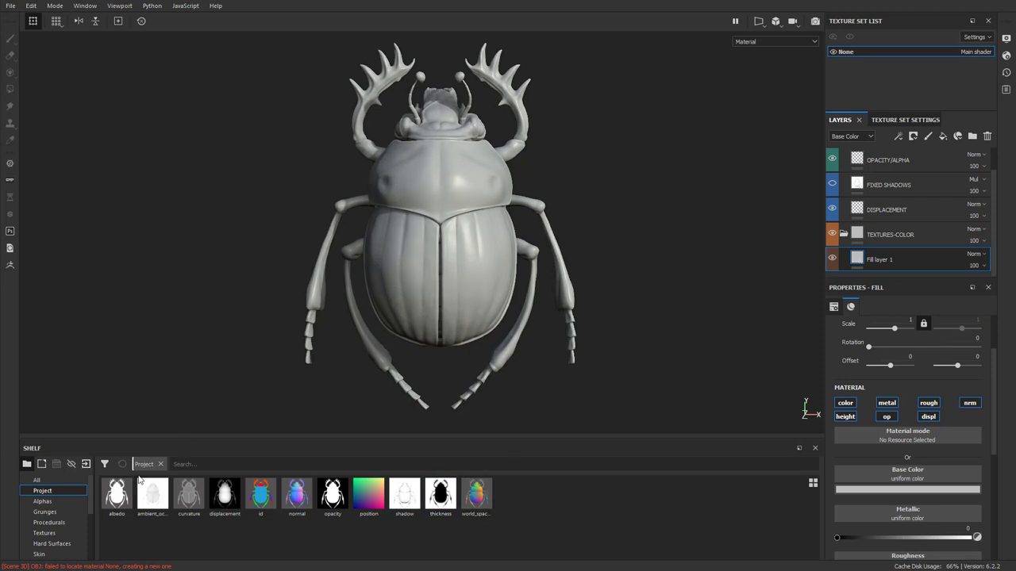
- Apply the Steel Rust and Wear material from the shelf to Fill layer 1
scroll(62, 525, "down", 5)
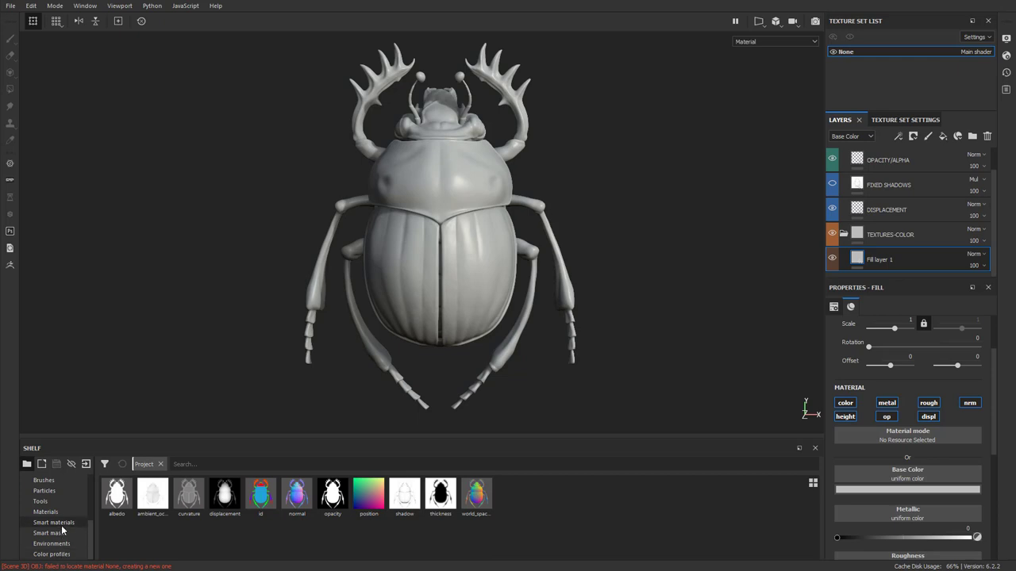
left_click(54, 512)
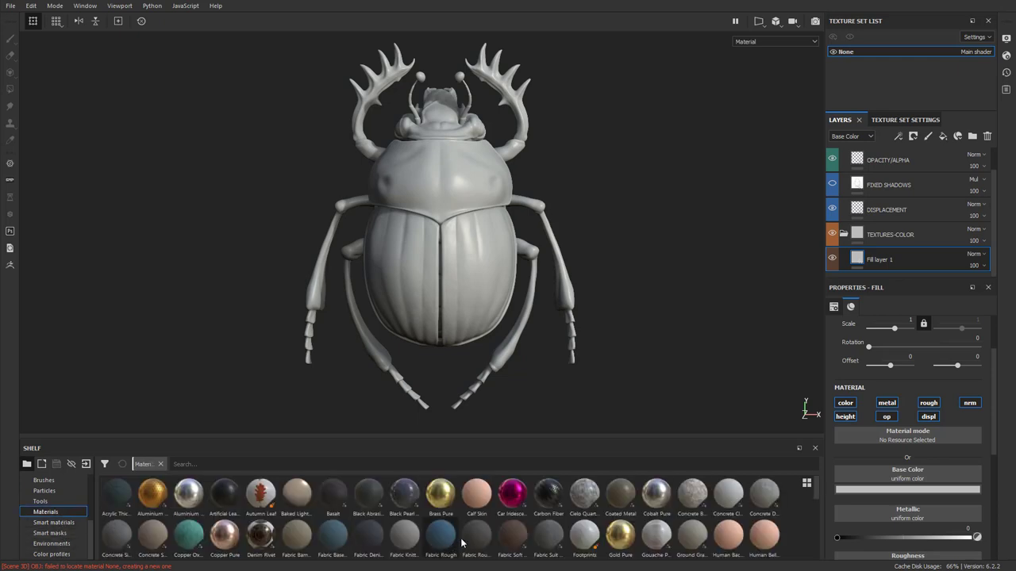
scroll(462, 543, "down", 5)
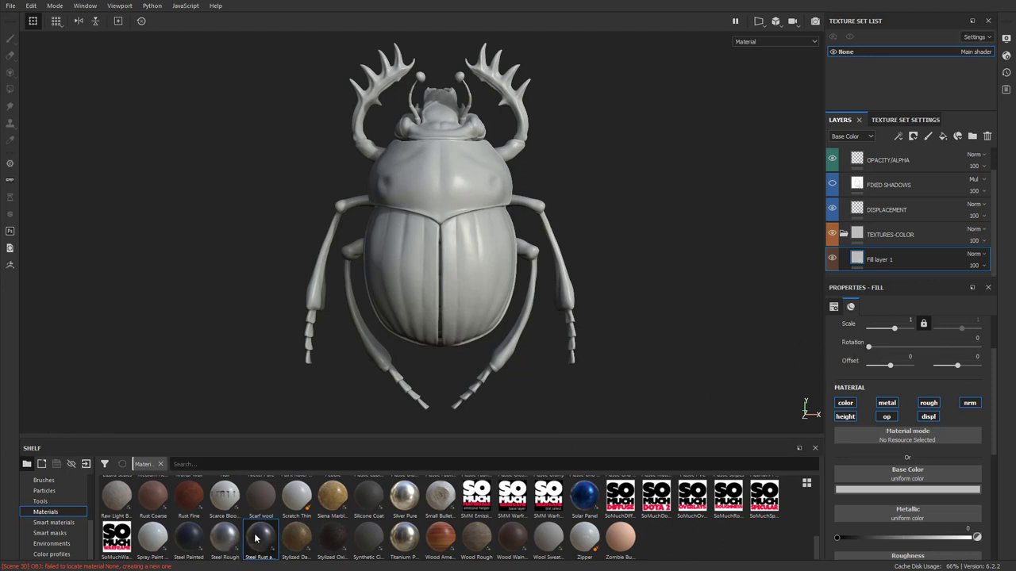
left_click_drag(256, 540, 651, 278)
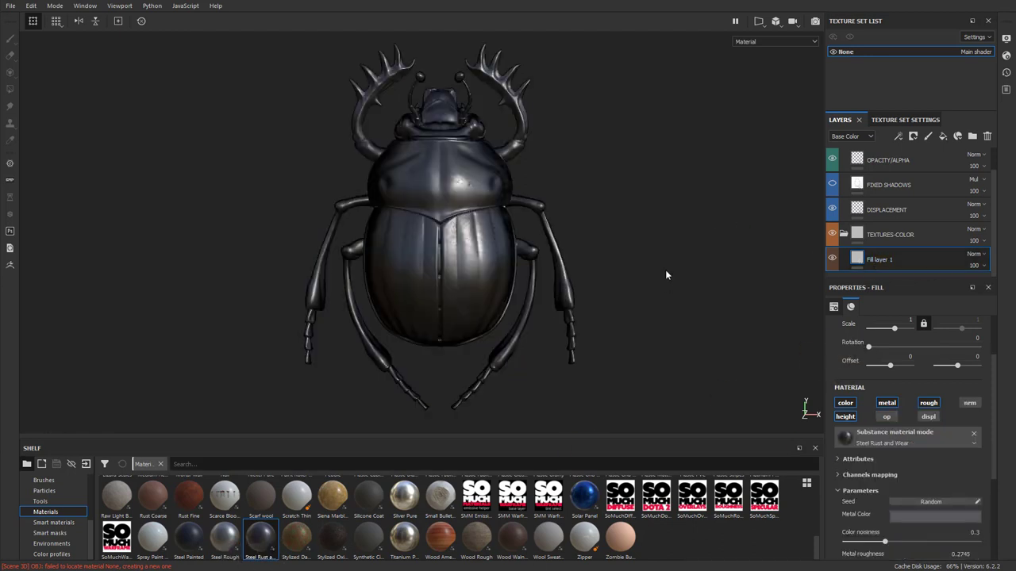
- Rename the fill layer to 'SteelRust'
double_click(879, 259)
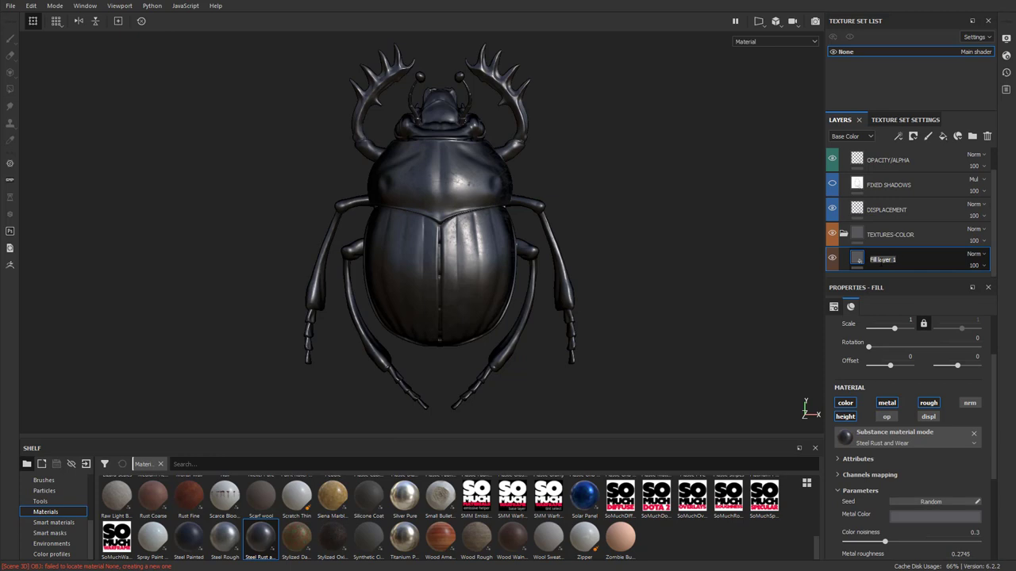
type("SteelRust")
key("Return")
right_click_drag(660, 275, 646, 229, "shift")
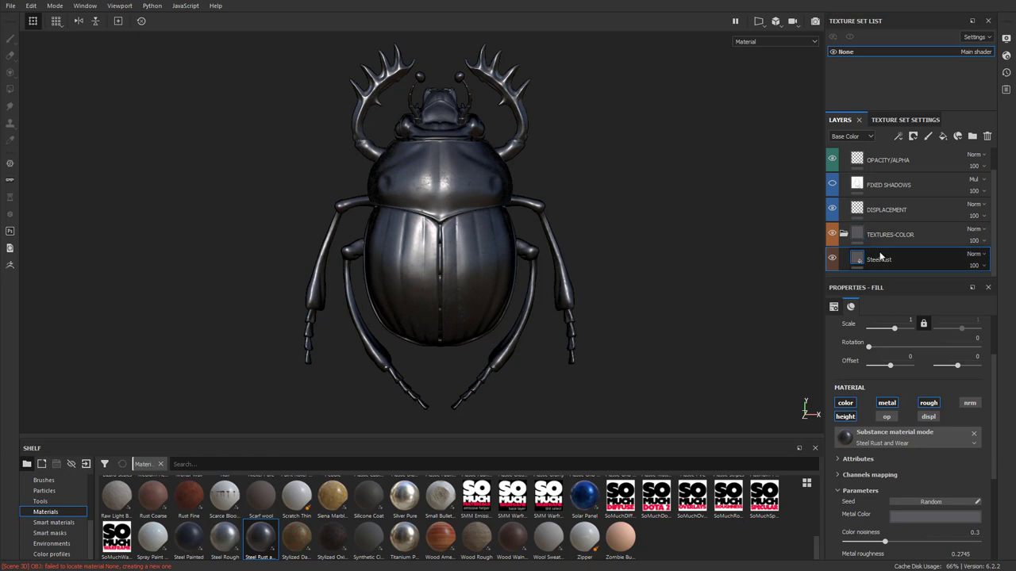
- Add a fill layer above SteelRust and try a red base colour
left_click(943, 137)
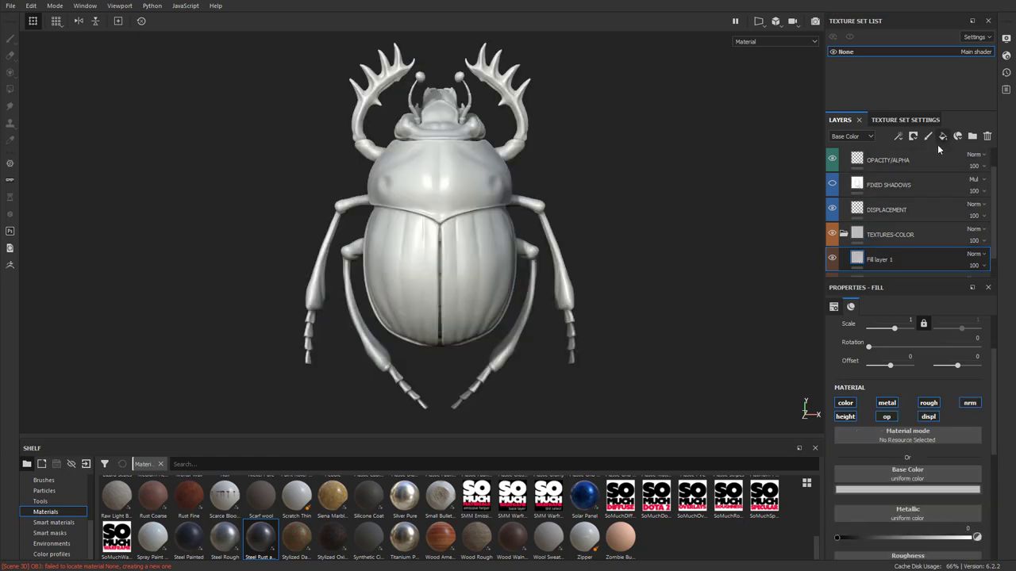
left_click(891, 487)
left_click(955, 431)
left_click(959, 388)
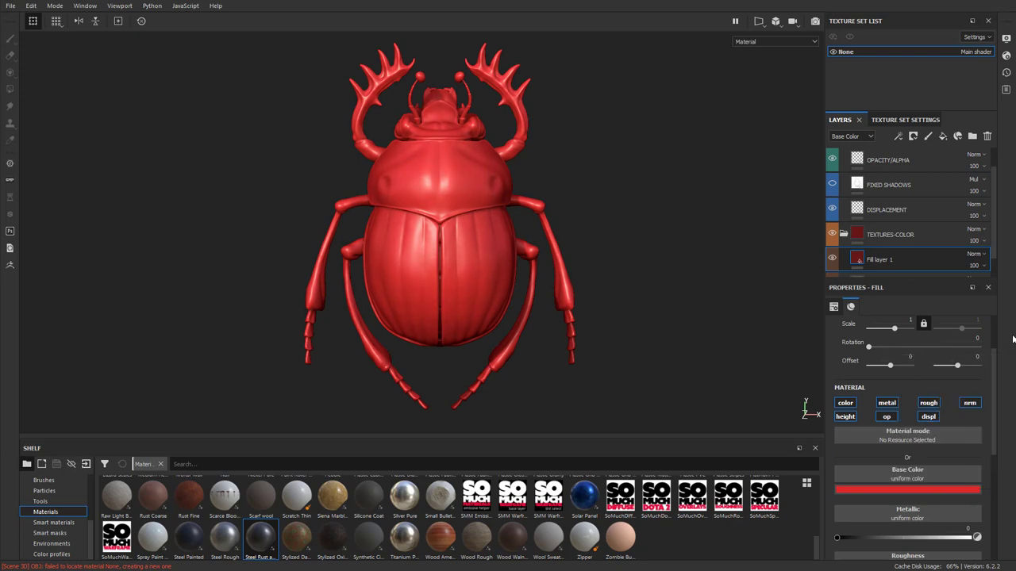
scroll(936, 216, "down", 1)
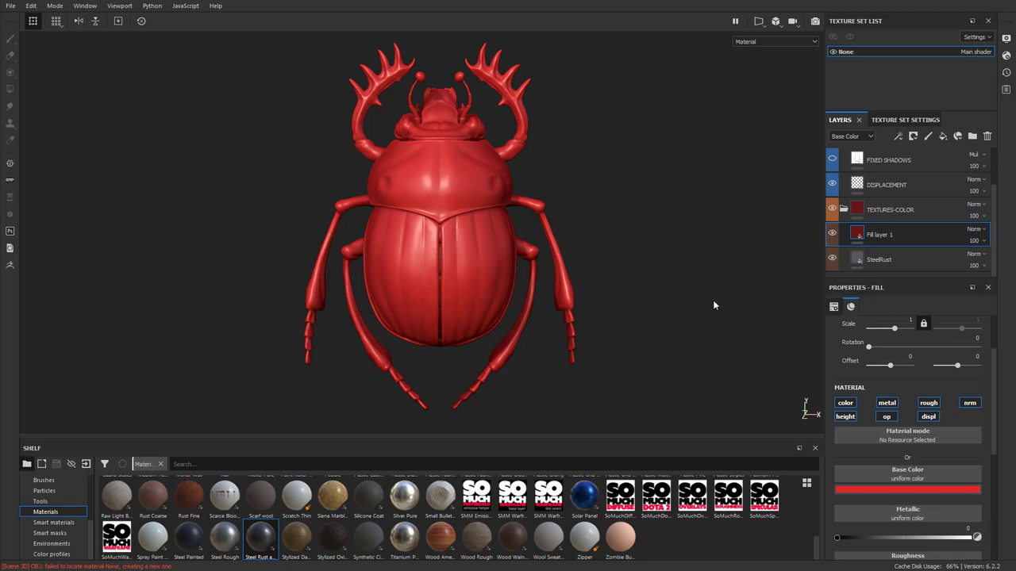
- Change the new fill layer's base colour to white (1.000)
right_click(857, 234)
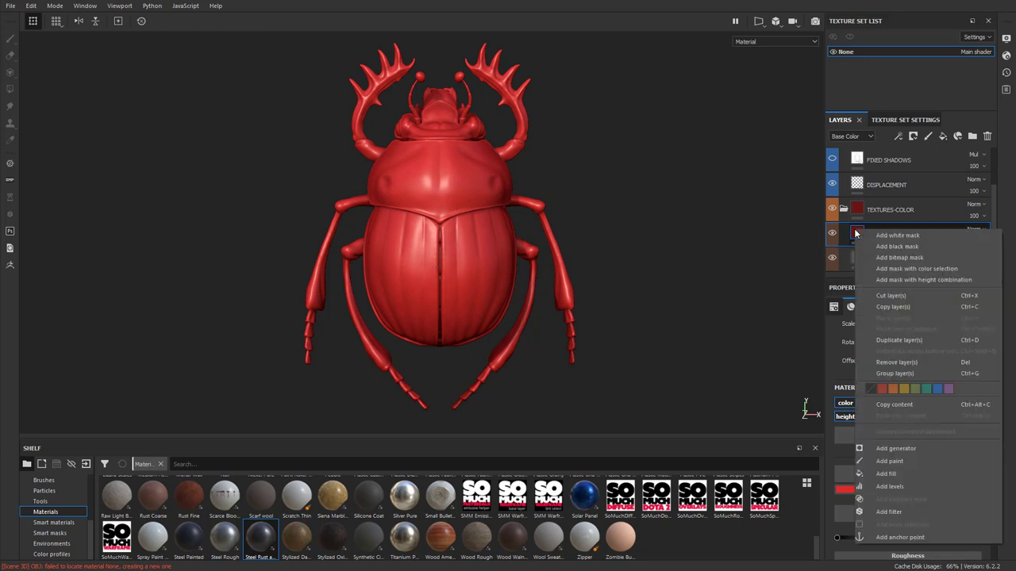
left_click(829, 331)
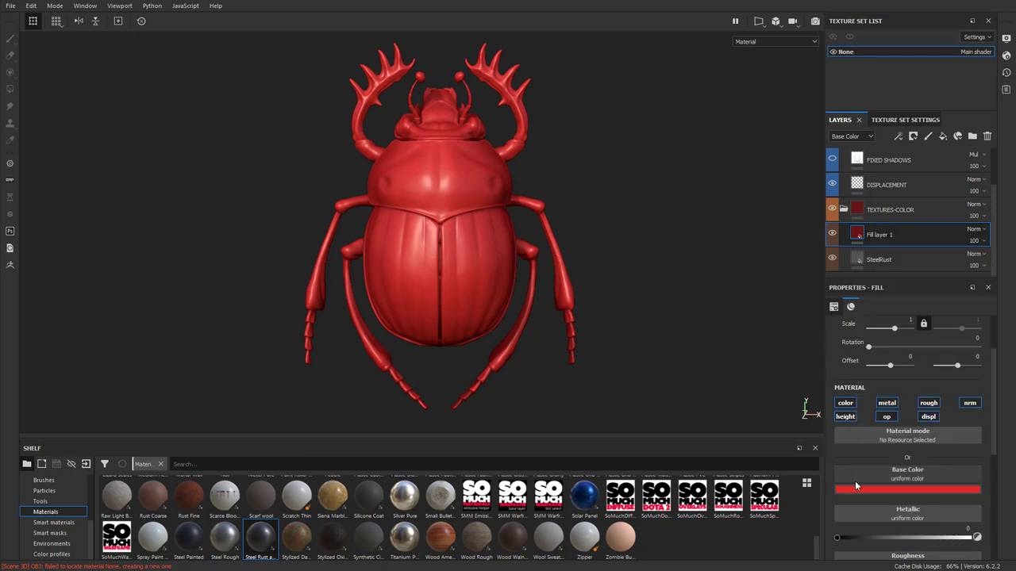
left_click(873, 489)
left_click_drag(873, 389, 867, 310)
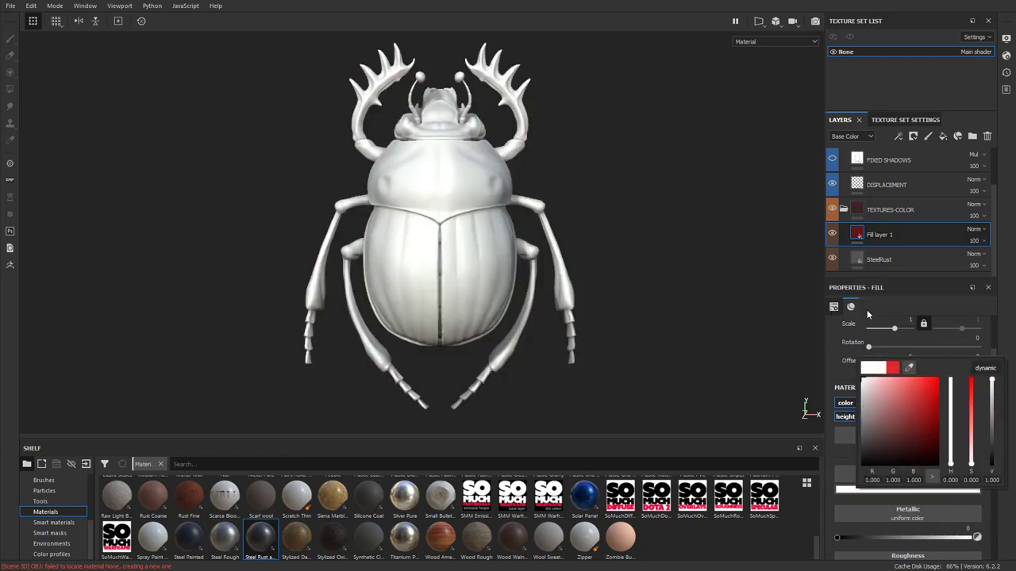
- Add a Fill effect to Fill layer 1 with metal, rough, nrm, height, op and displ turned off
right_click(859, 230)
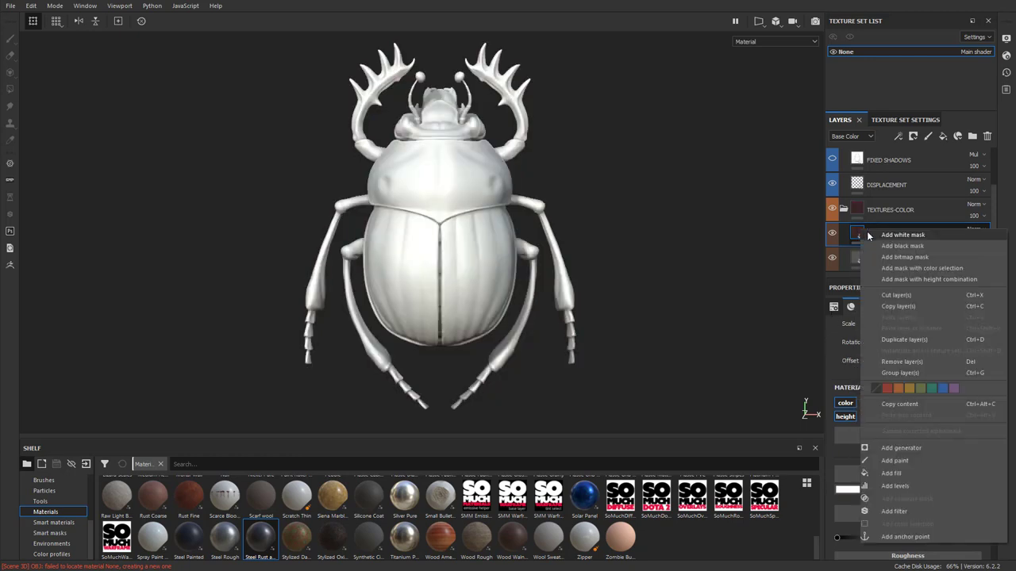
left_click(891, 473)
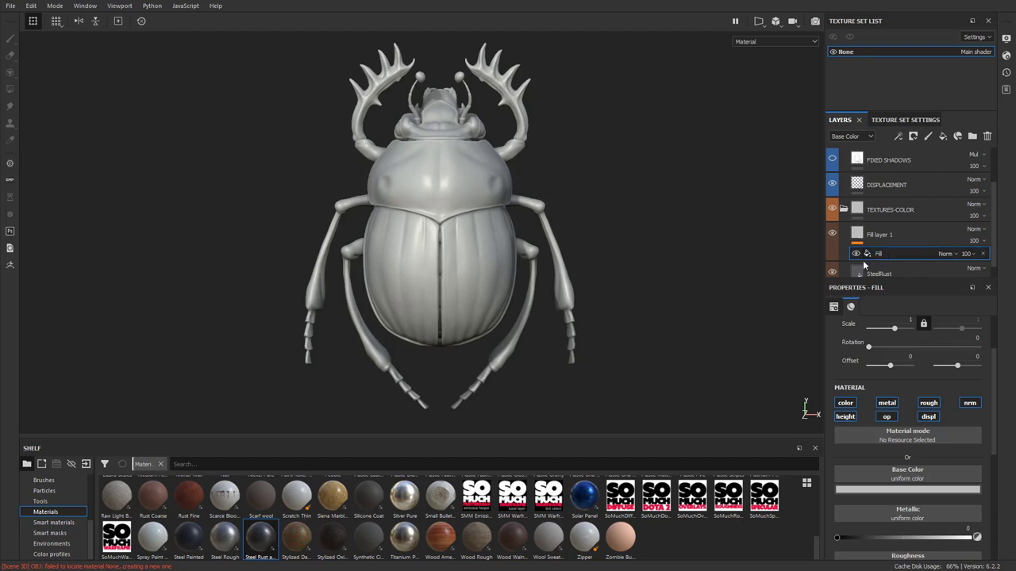
left_click(846, 416)
left_click(886, 402)
left_click(887, 417)
left_click(928, 403)
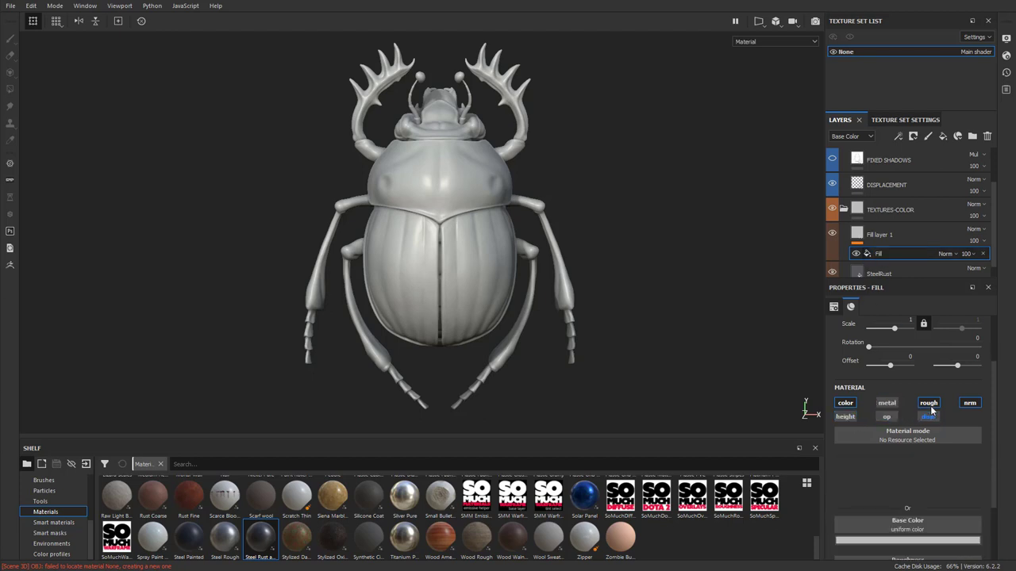
left_click(927, 417)
left_click(969, 403)
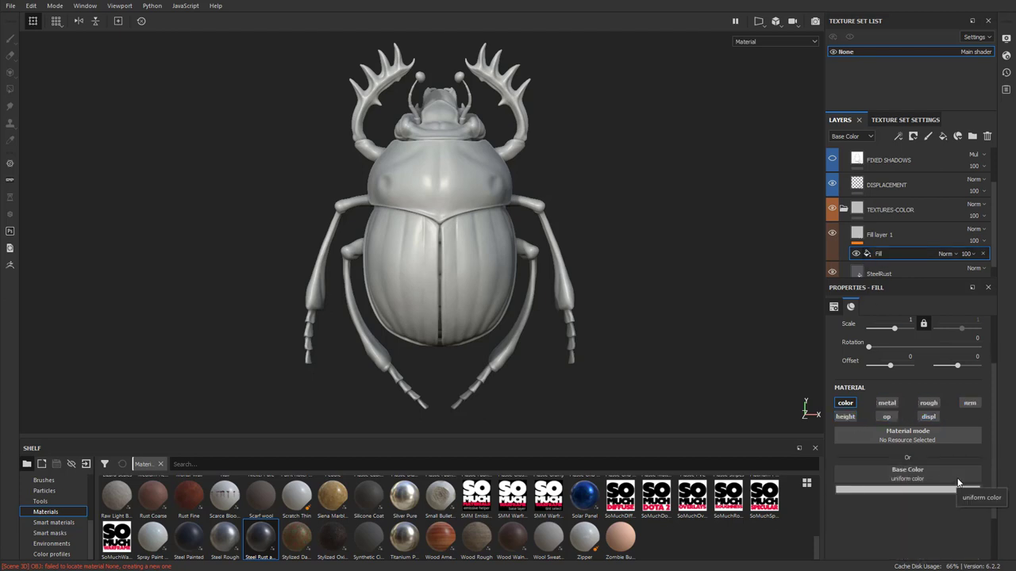
- Show the Grunges library in the shelf
scroll(66, 532, "up", 3)
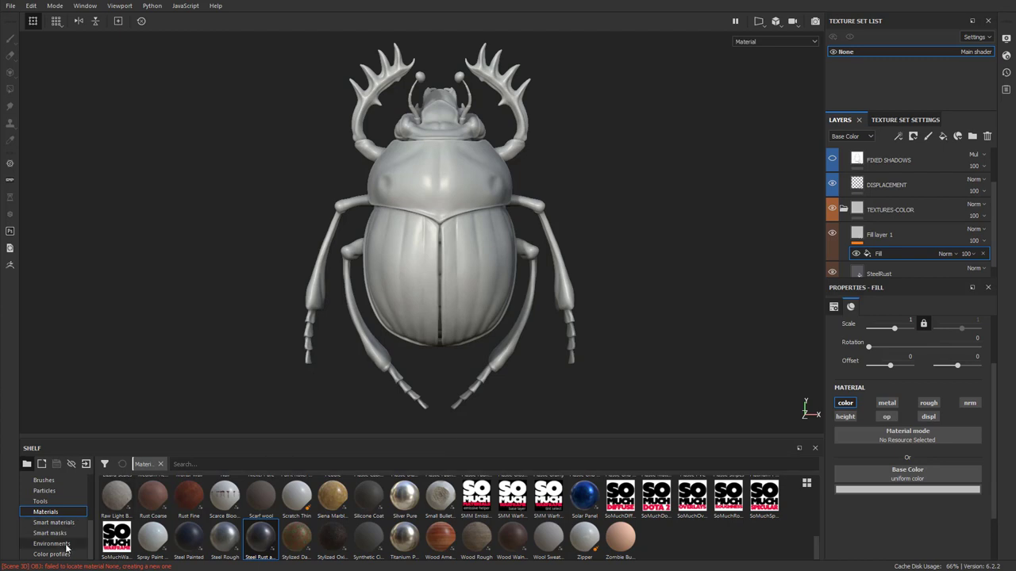
scroll(67, 539, "up", 3)
left_click(55, 512)
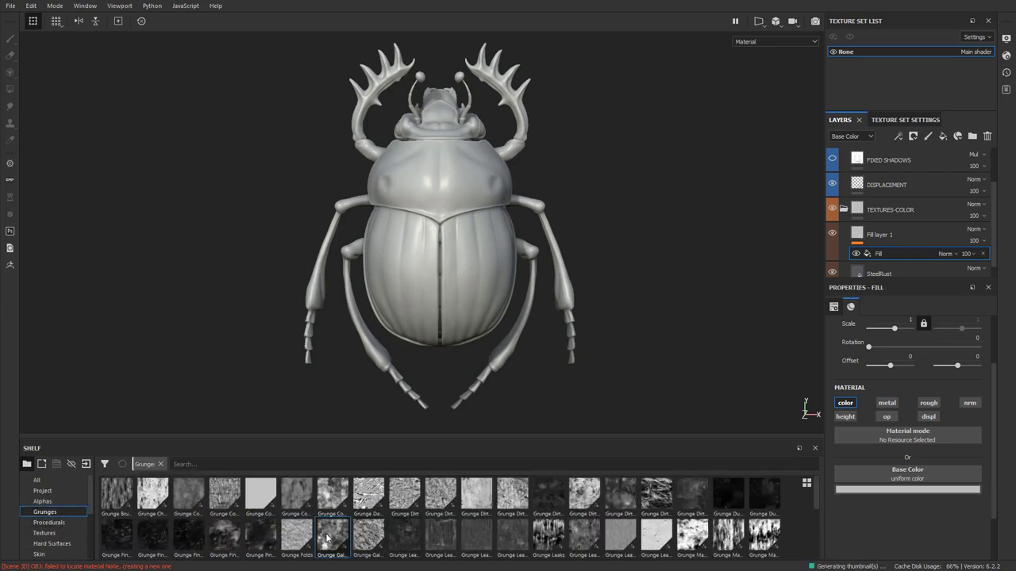
mouse_move(683, 507)
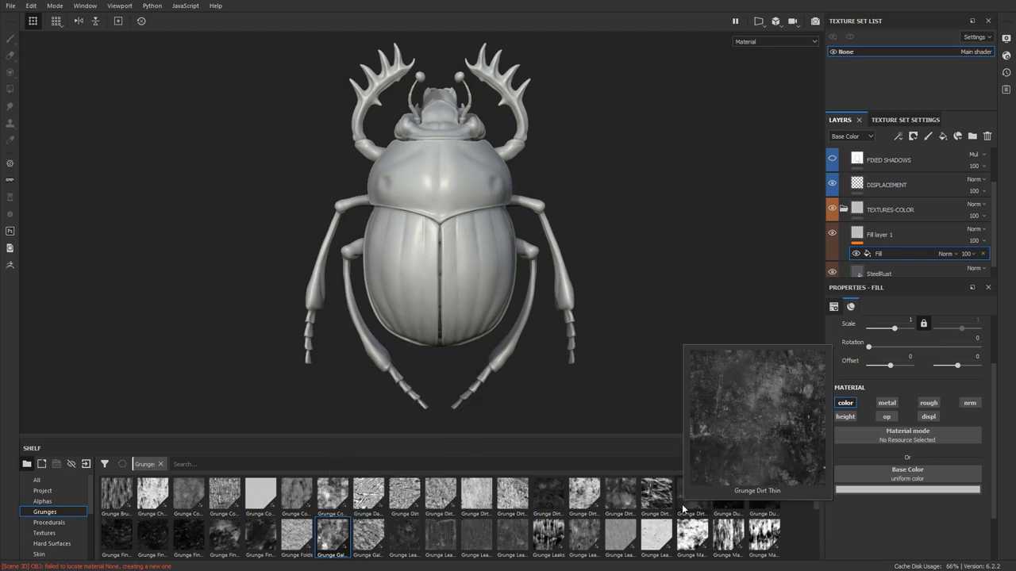
- Use Grunge Dirt Thin as the Fill effect's base colour and set its UV scale to 0.57
left_click(687, 502)
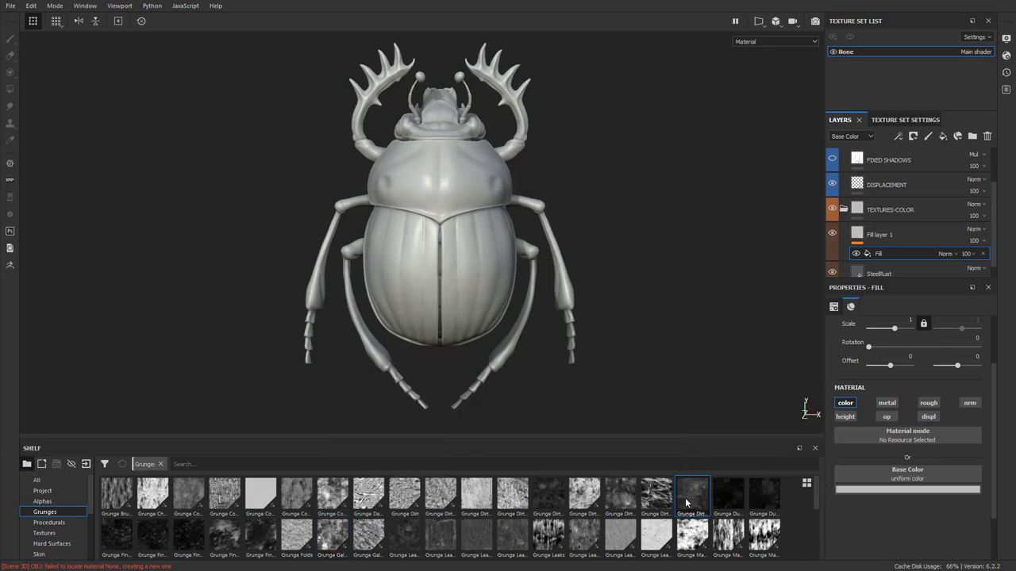
left_click_drag(686, 503, 907, 475)
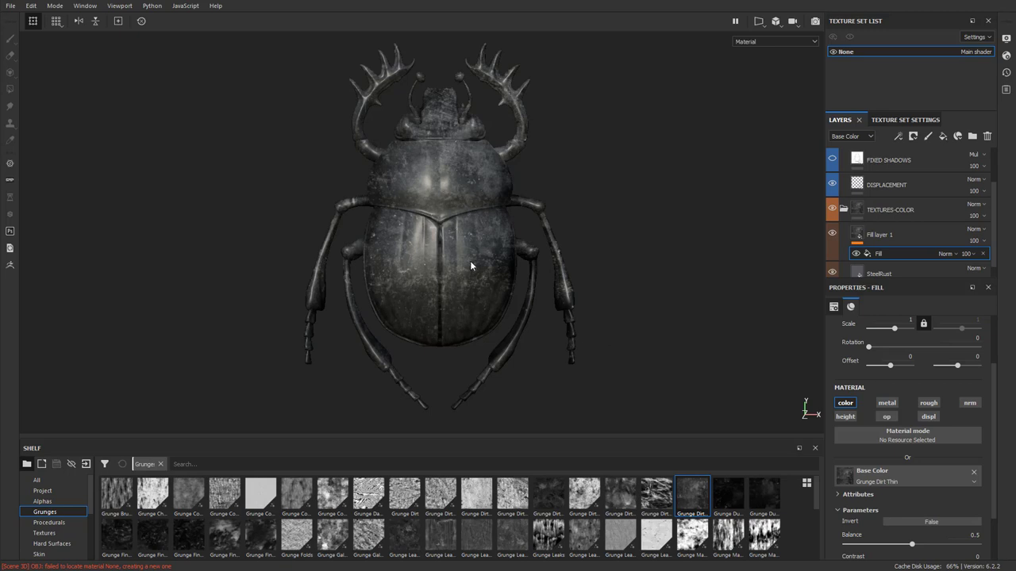
scroll(894, 468, "up", 2)
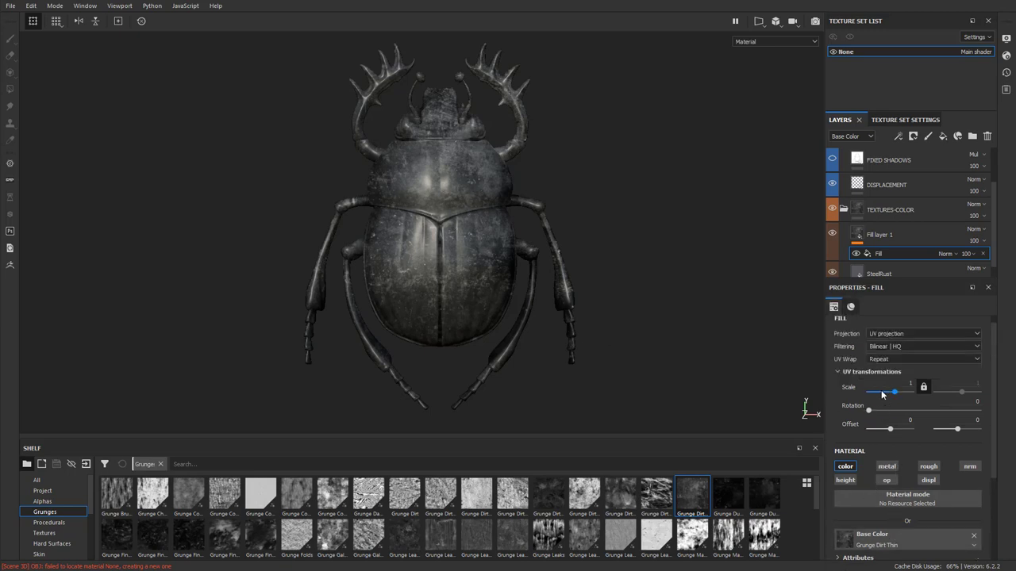
left_click_drag(894, 394, 893, 397)
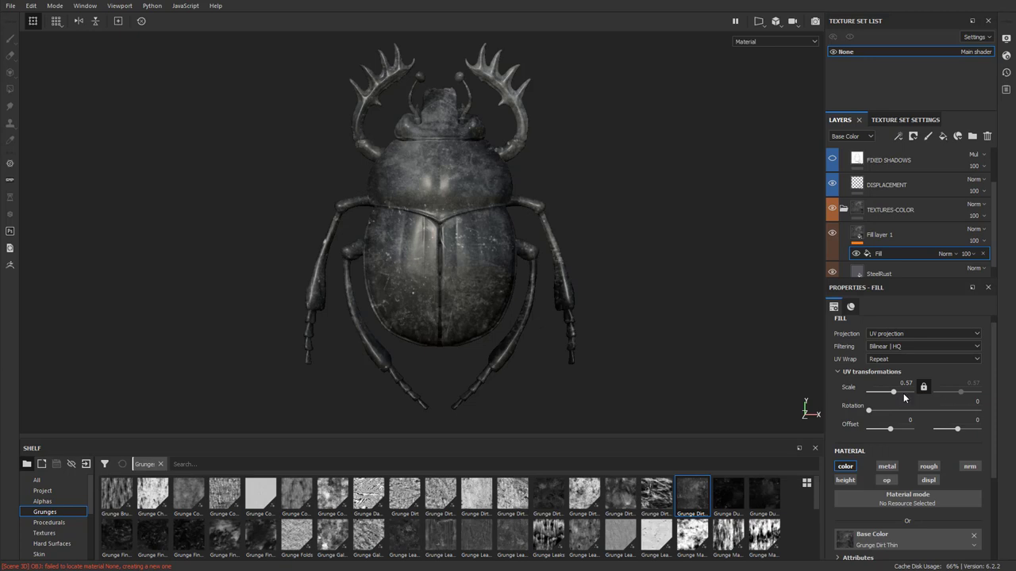
right_click(880, 255)
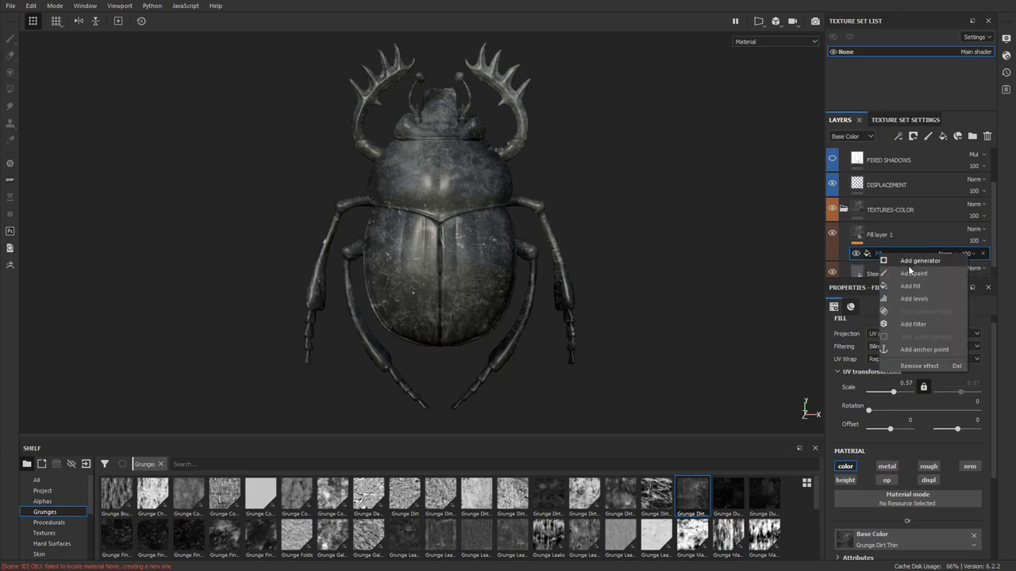
- Add a Gradient filter above the grunge Fill in Fill layer 1
left_click(905, 323)
left_click(901, 354)
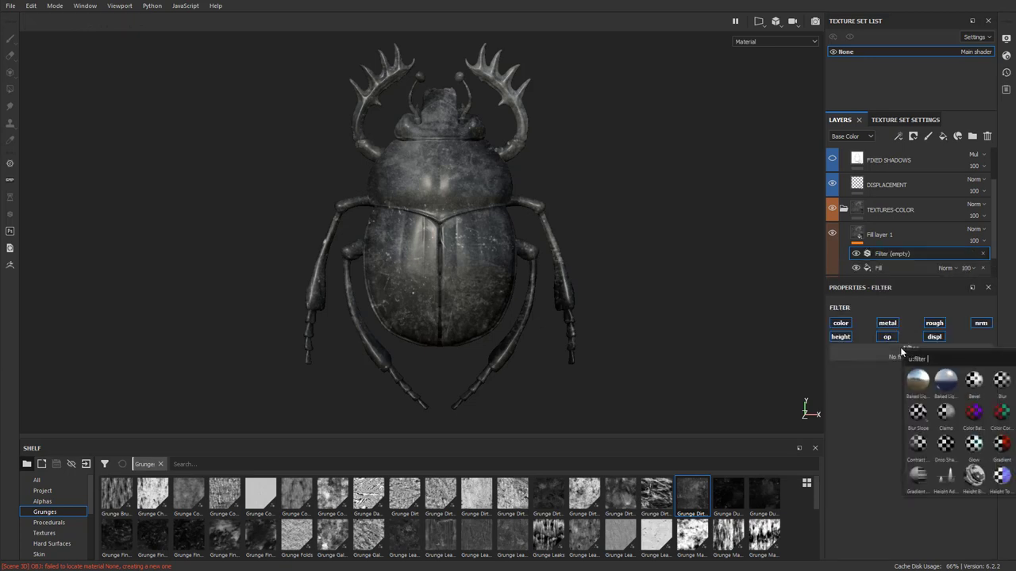
left_click(1001, 444)
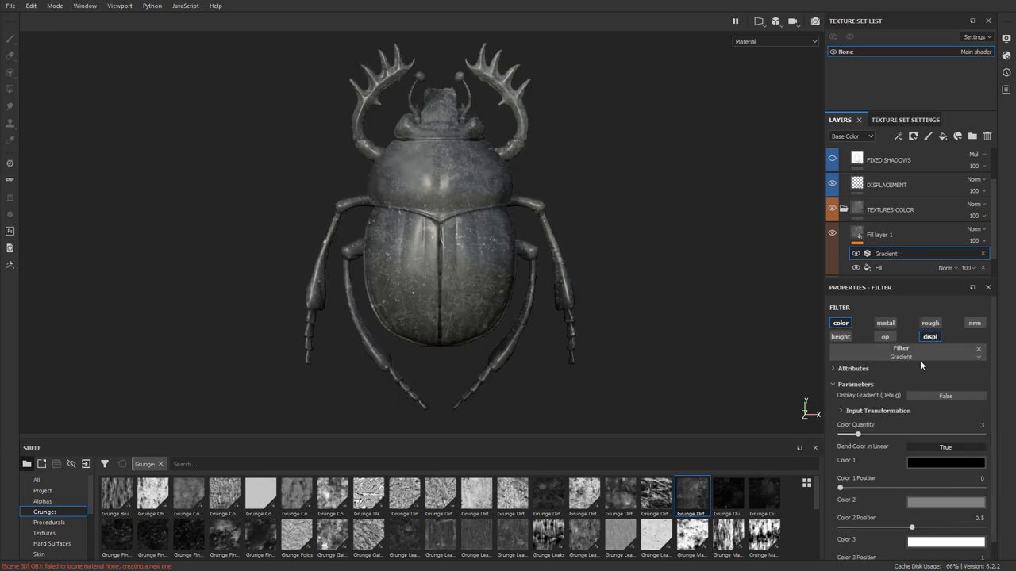
- Toggle the Gradient filter's visibility to compare the beetle, leaving it on
left_click(855, 254)
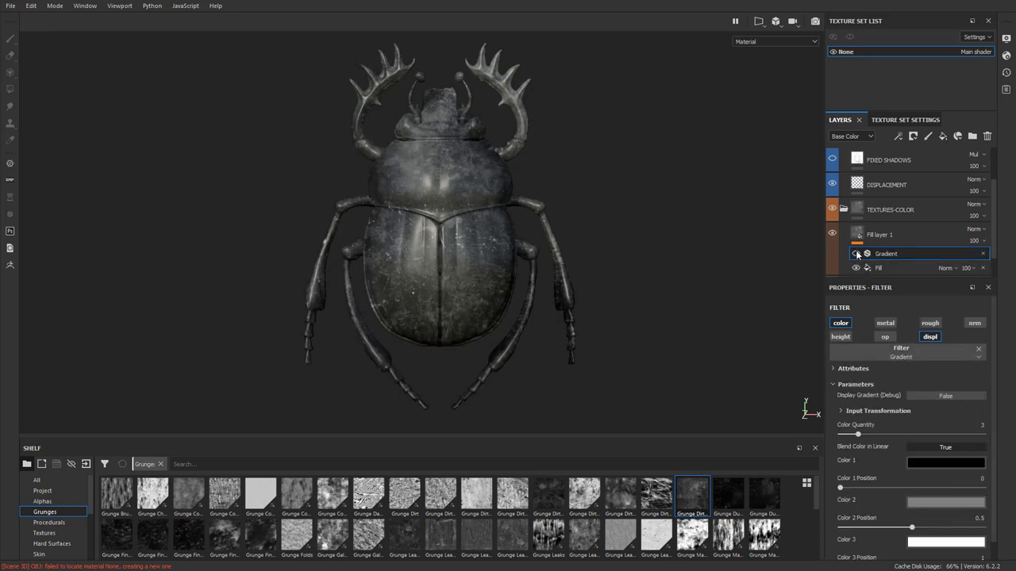
left_click(856, 254)
left_click(855, 255)
left_click(857, 256)
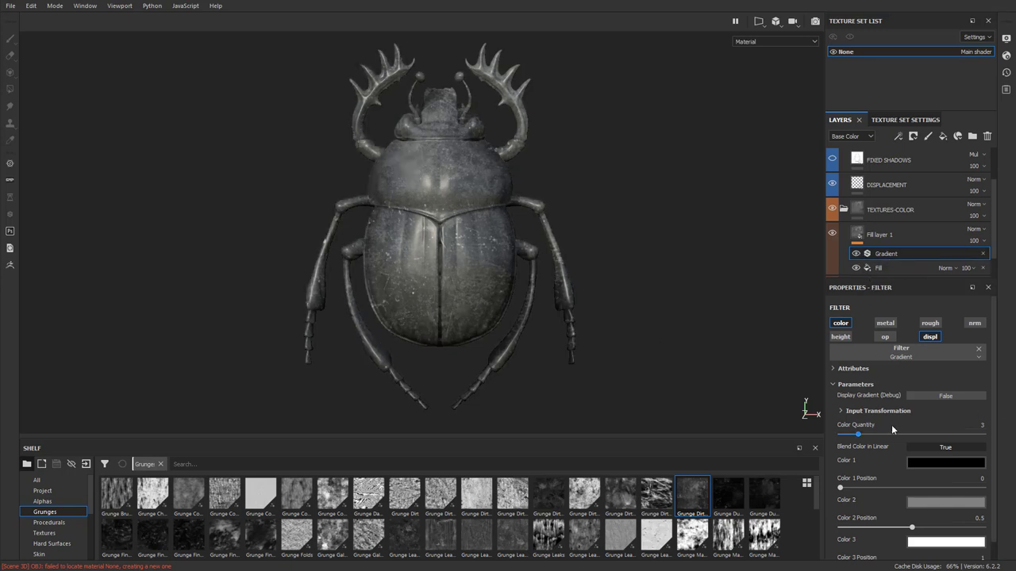
left_click(856, 253)
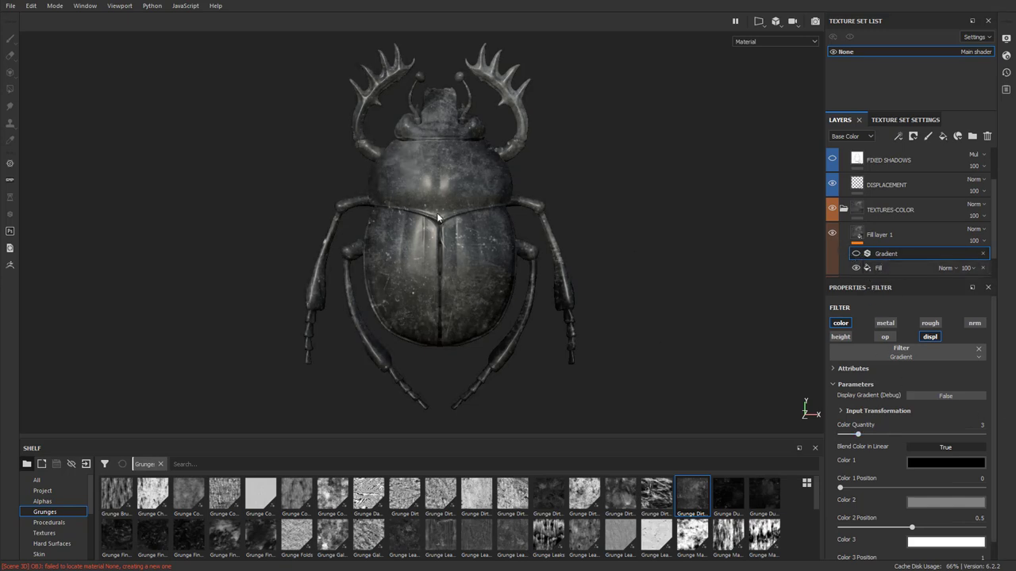
left_click(857, 255)
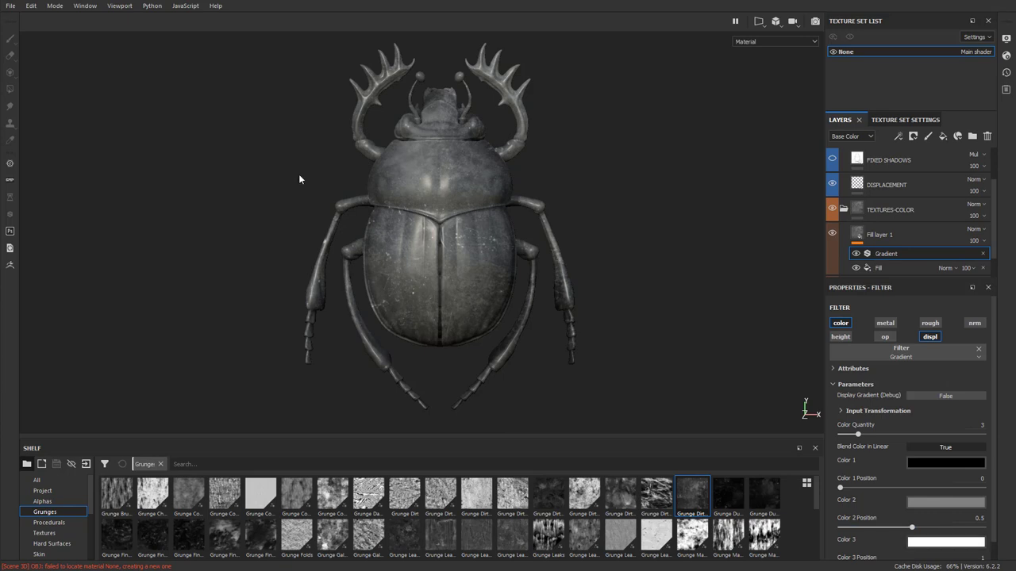
- Set the Gradient's Color 1 to red and Color 2 to a darker red
left_click(924, 469)
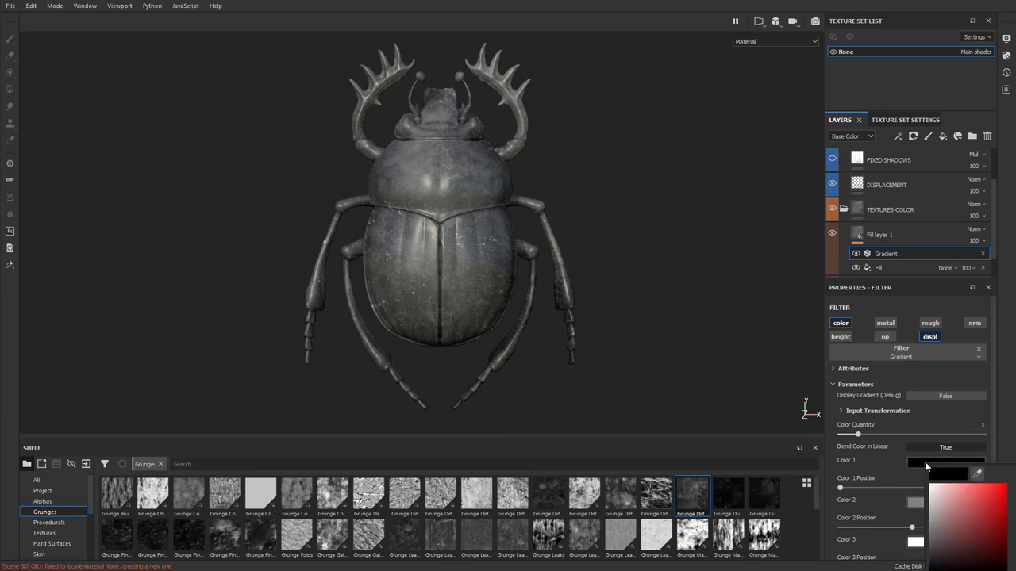
mouse_move(987, 502)
left_mouse_down()
mouse_move(1007, 496)
mouse_move(1001, 506)
left_mouse_up()
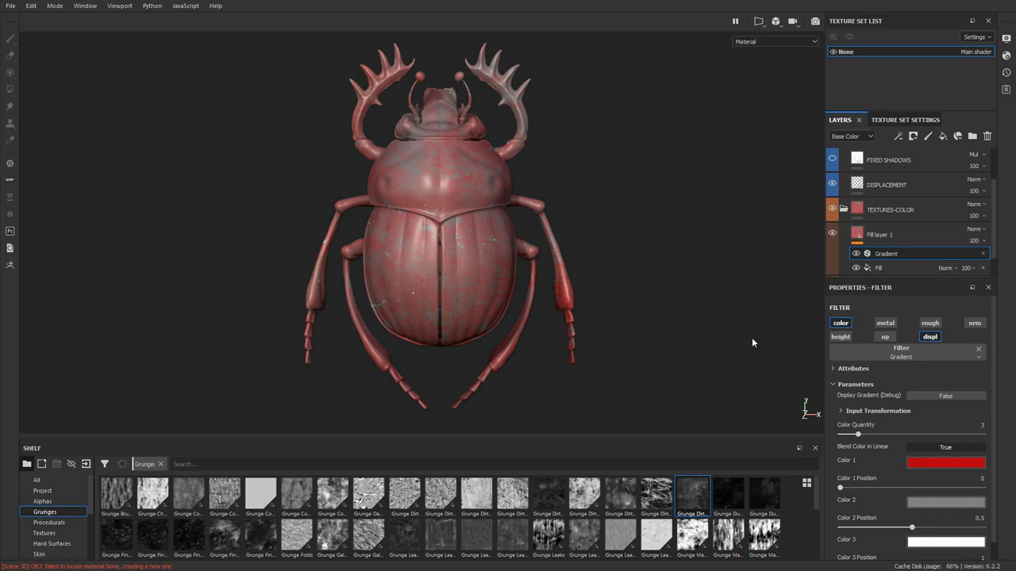
left_click(941, 503)
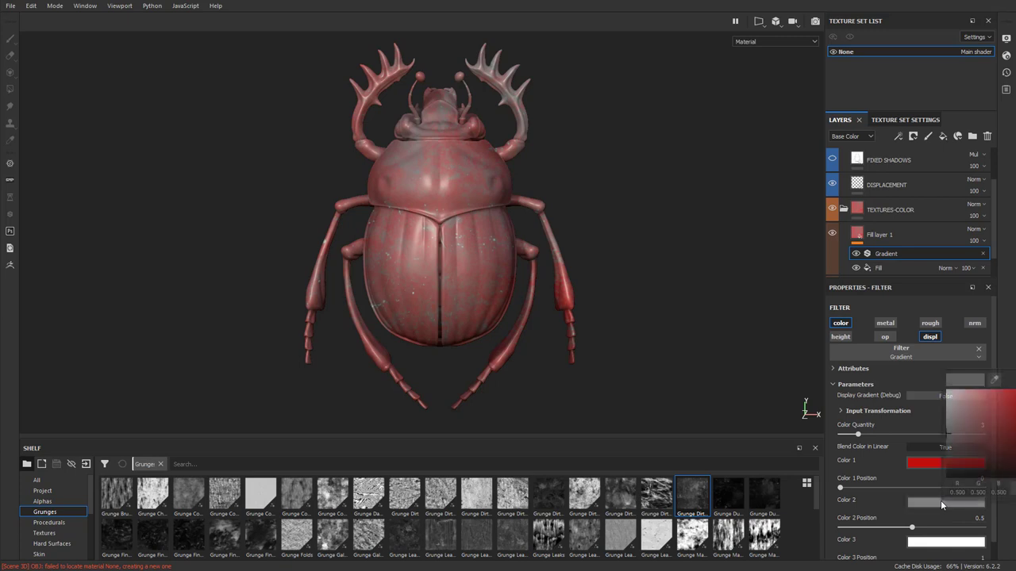
left_click(998, 382)
left_click(925, 461)
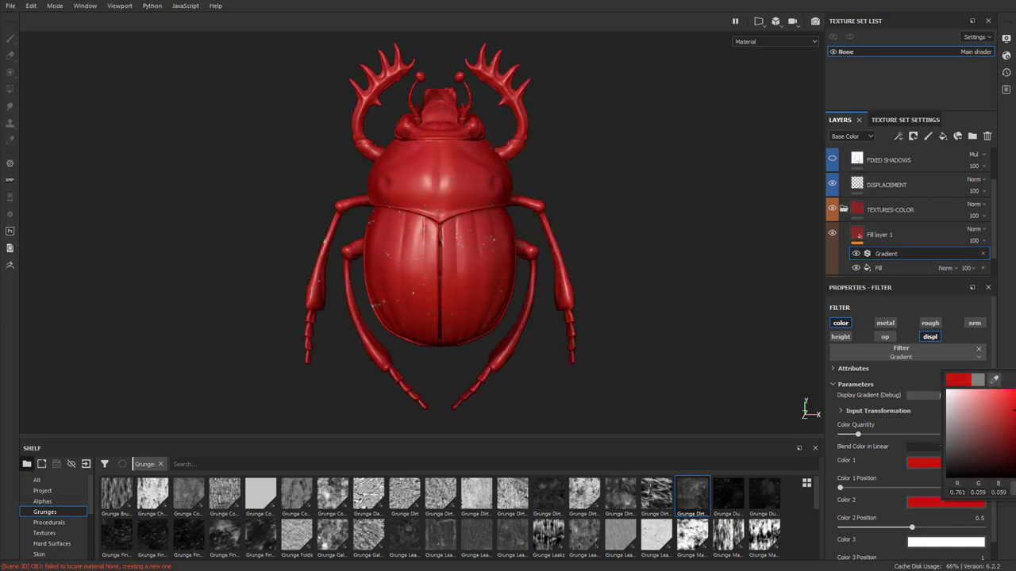
left_click_drag(1013, 423, 1002, 437)
- Set Color 3 to orange-red and rotate the environment light across the beetle
left_click(931, 544)
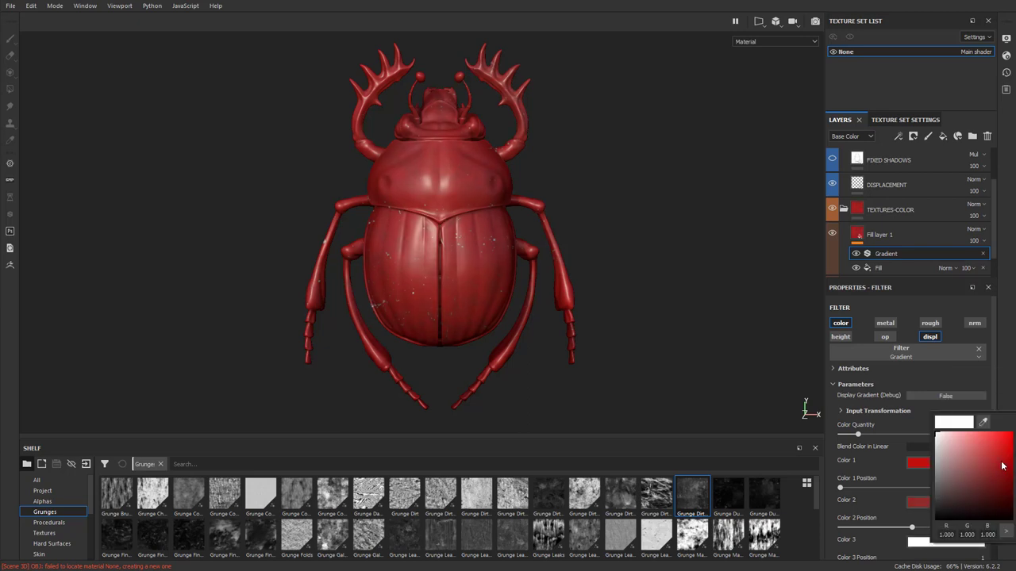
left_click(1006, 453)
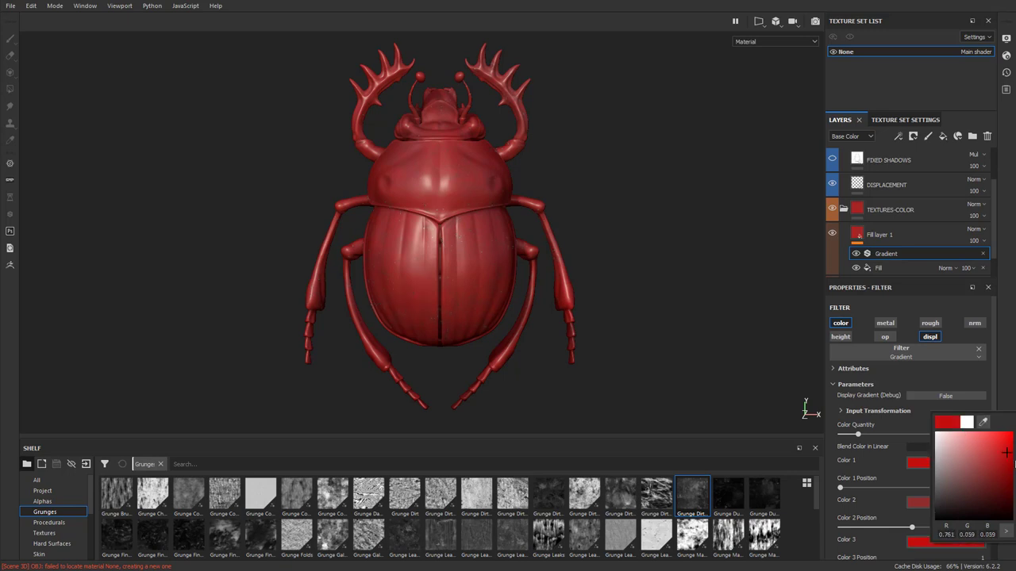
left_click_drag(1015, 432, 991, 443)
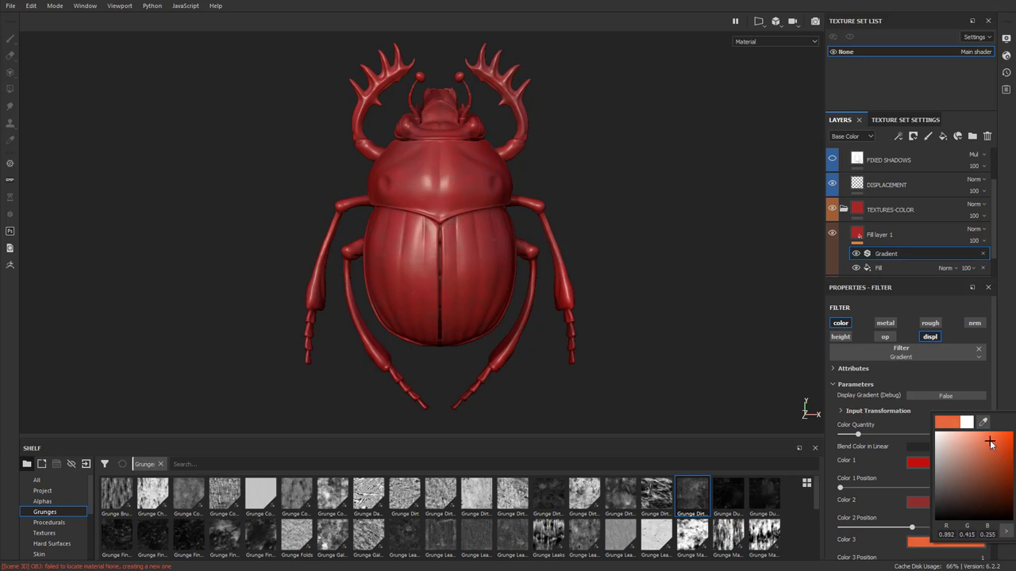
left_click(1012, 365)
right_click_drag(578, 228, 478, 190, "shift")
right_click_drag(436, 245, 619, 299, "shift")
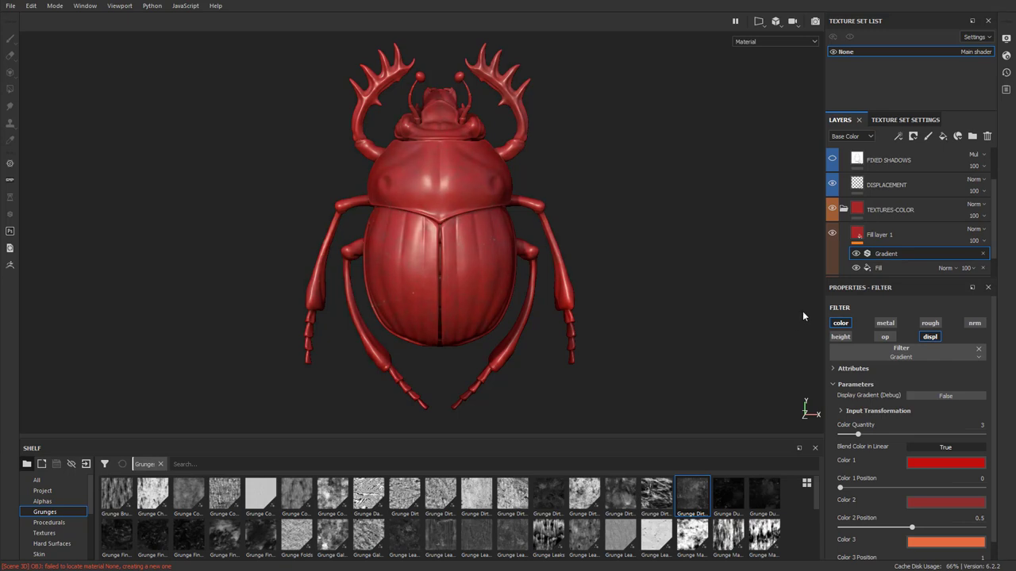
- Add an HSL Perceptive filter above the Gradient, acting on the colour channel
right_click(888, 255)
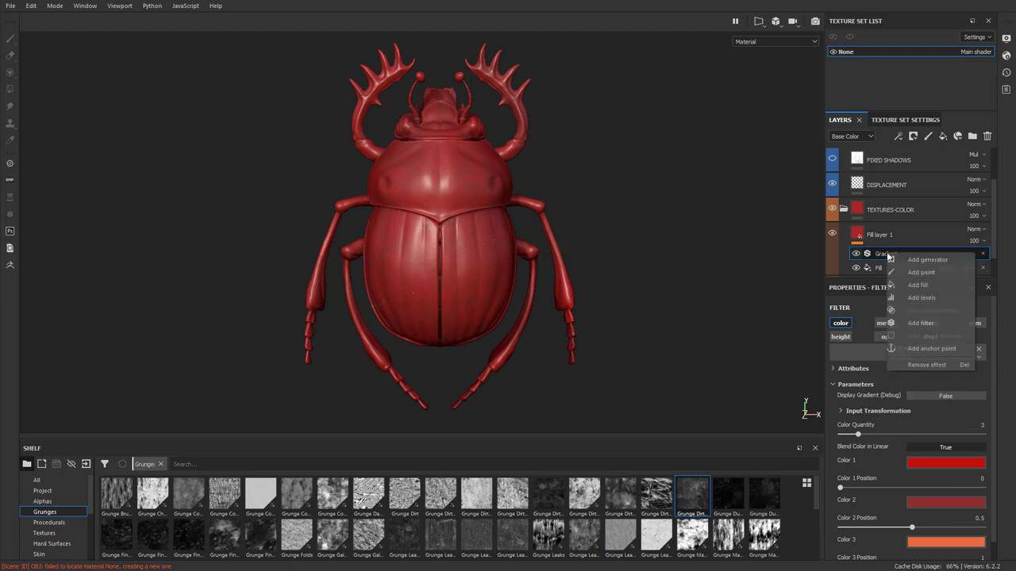
left_click(917, 323)
left_click(910, 353)
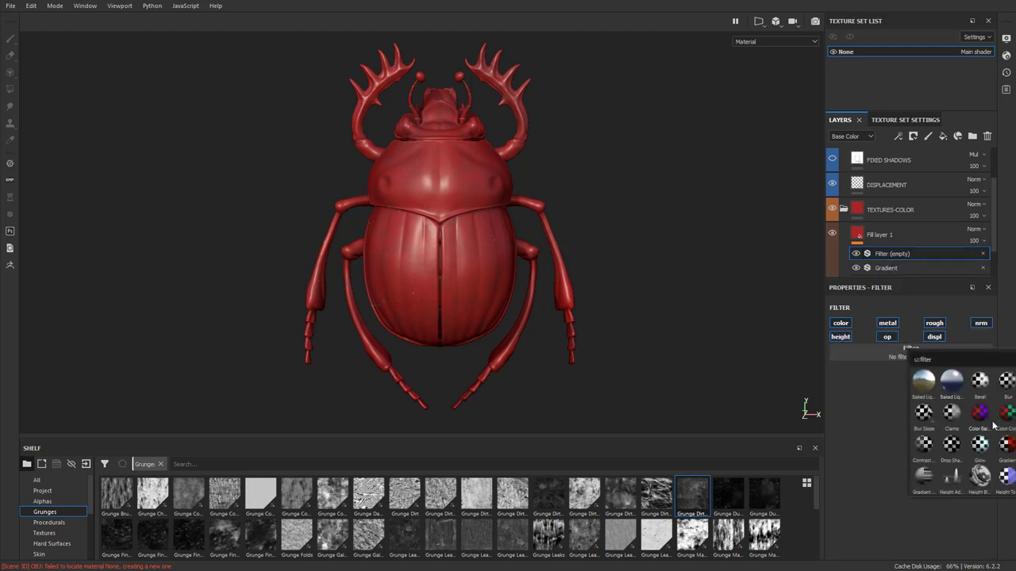
left_click(978, 443)
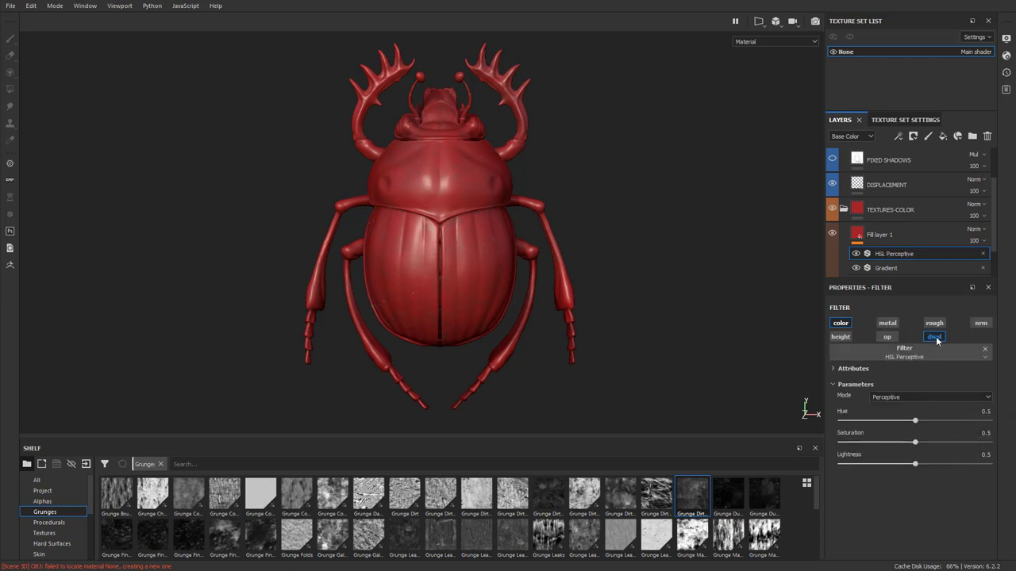
left_click(843, 324)
- Shift the HSL Perceptive hue to about 0.758 so the beetle turns teal
left_click(904, 270)
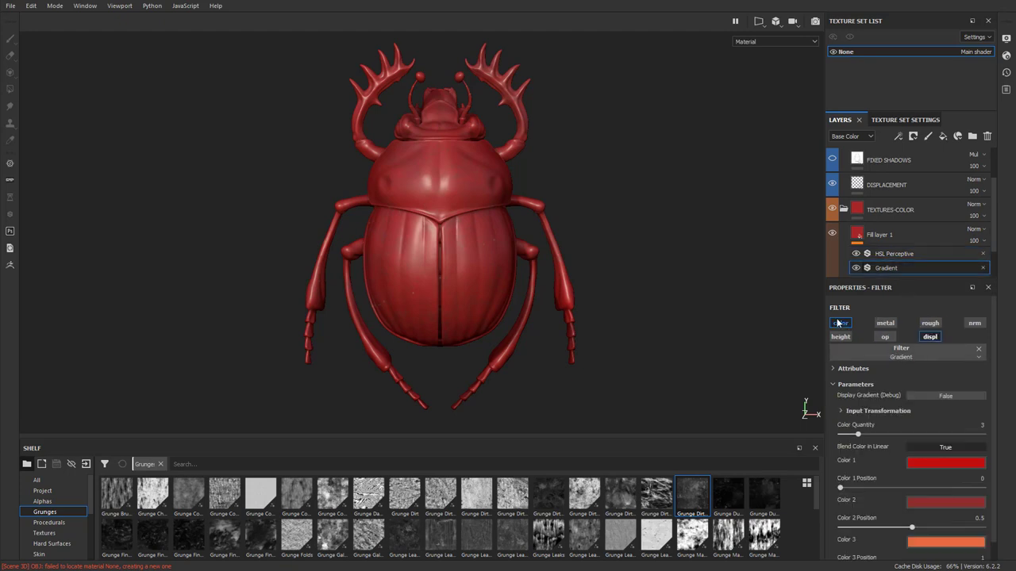
scroll(902, 277, "down", 1)
left_click(884, 251)
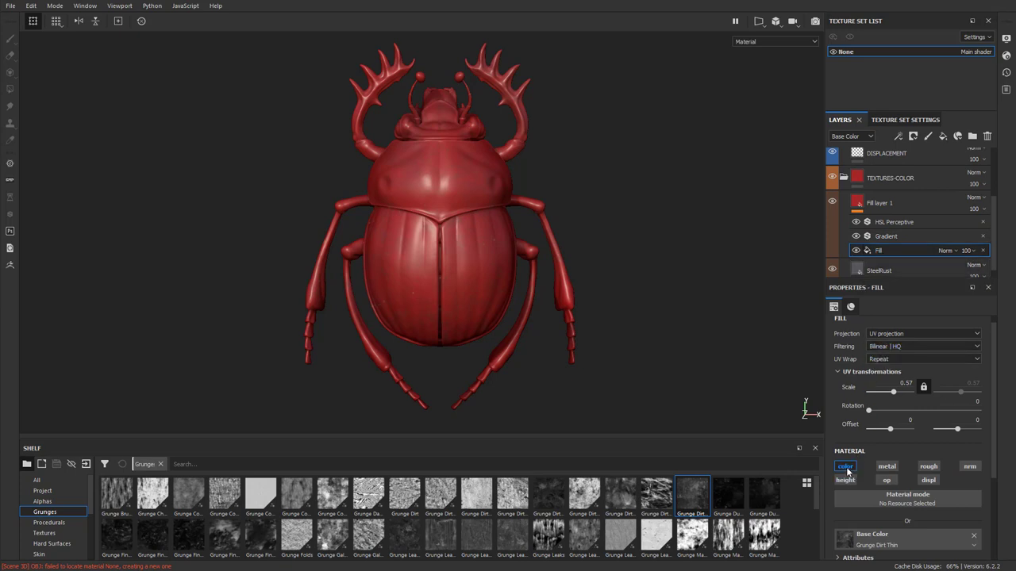
left_click(895, 236)
left_click(894, 221)
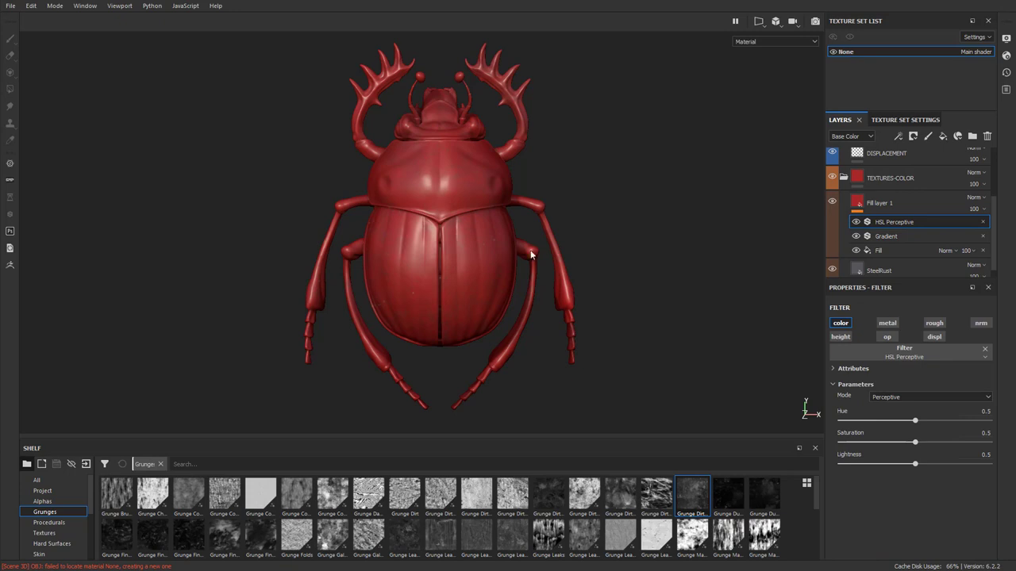
left_click(897, 252)
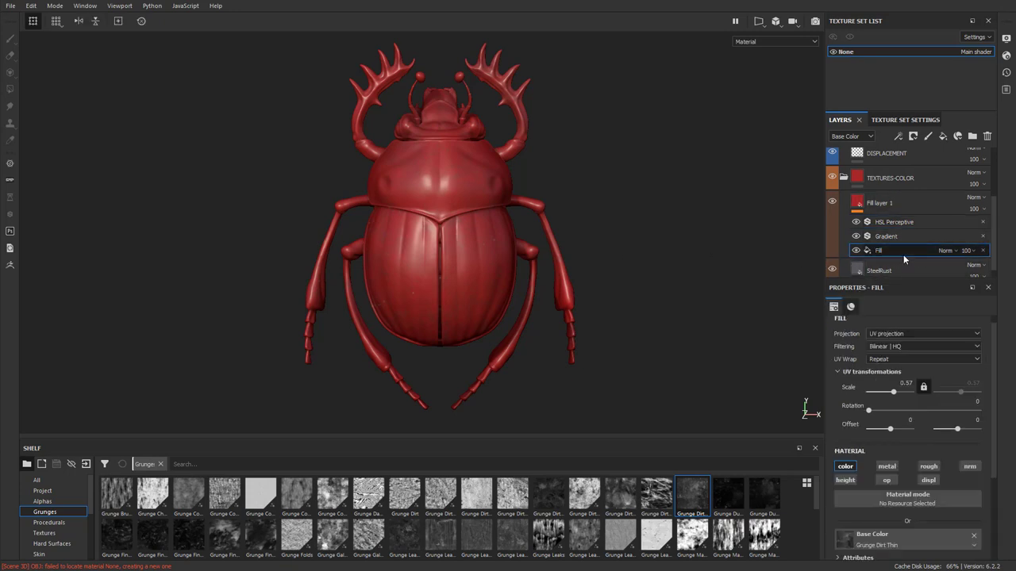
left_click(900, 238)
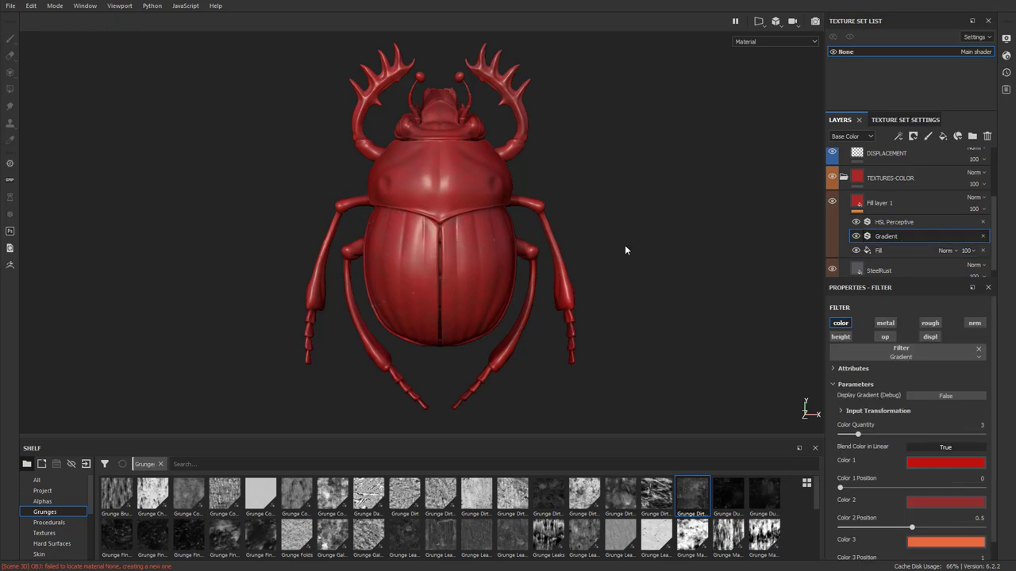
left_click(891, 222)
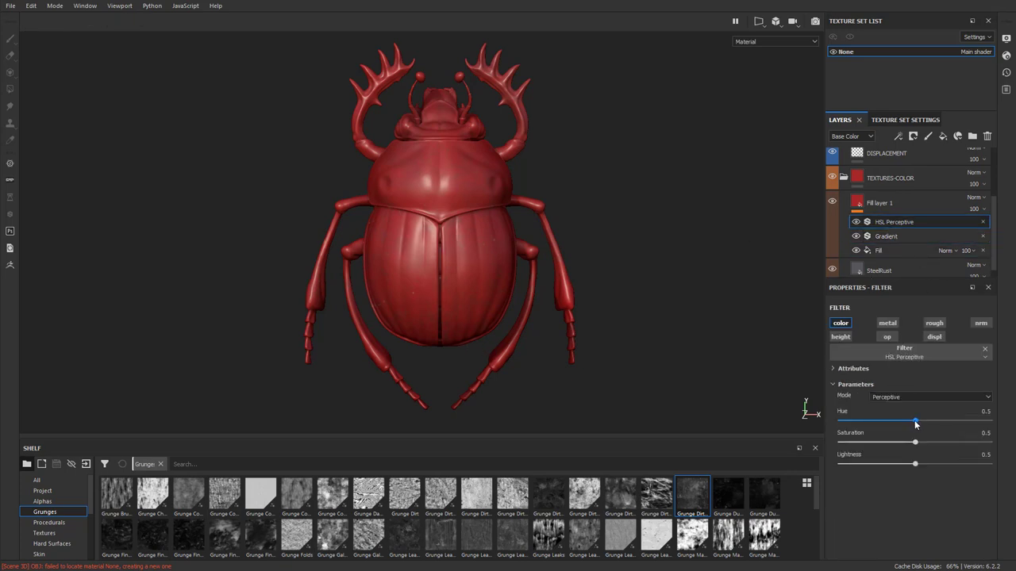
mouse_move(915, 424)
left_mouse_down()
mouse_move(954, 424)
mouse_move(932, 443)
mouse_move(946, 443)
mouse_move(889, 443)
mouse_move(929, 467)
mouse_move(923, 442)
left_mouse_up()
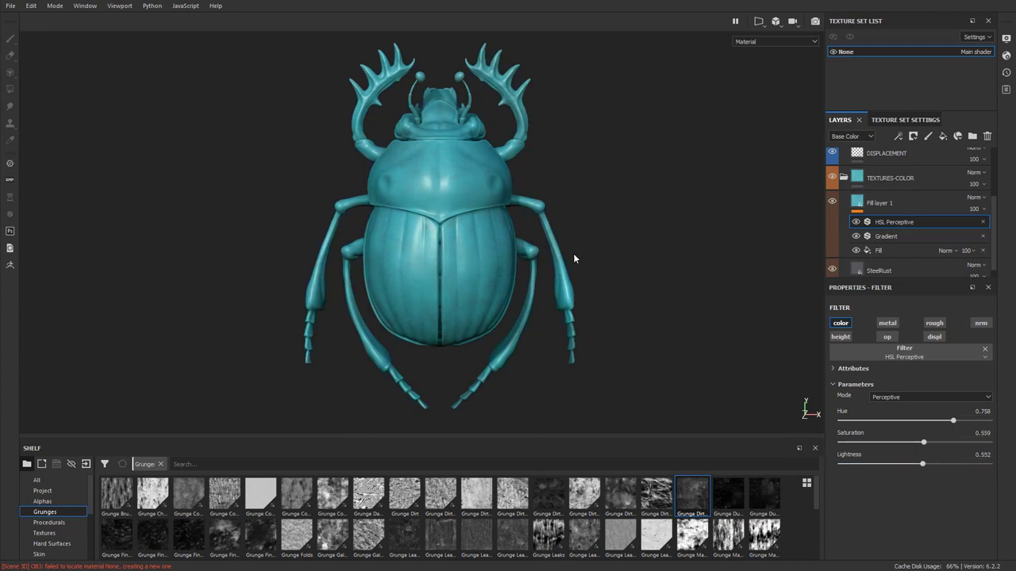
- Rename Fill layer 1 to 'Paint' and open its options to add a black mask
double_click(879, 203)
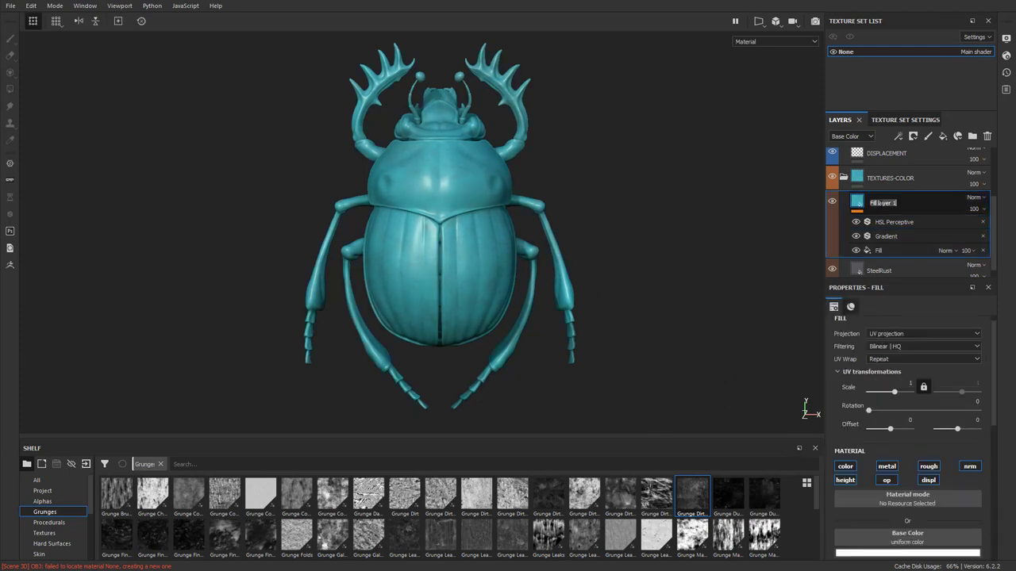
type("Paint")
key("Return")
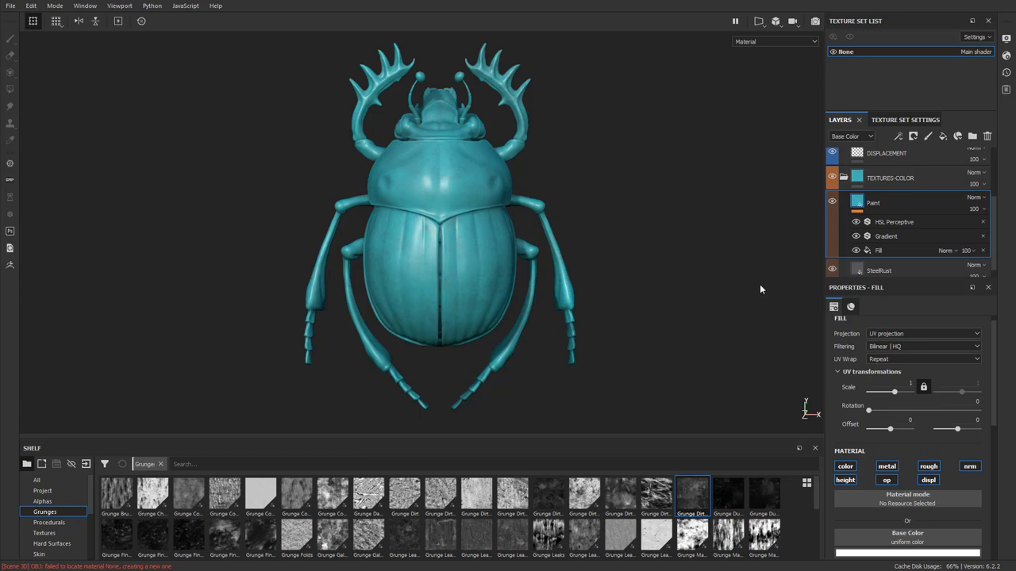
right_click(880, 205)
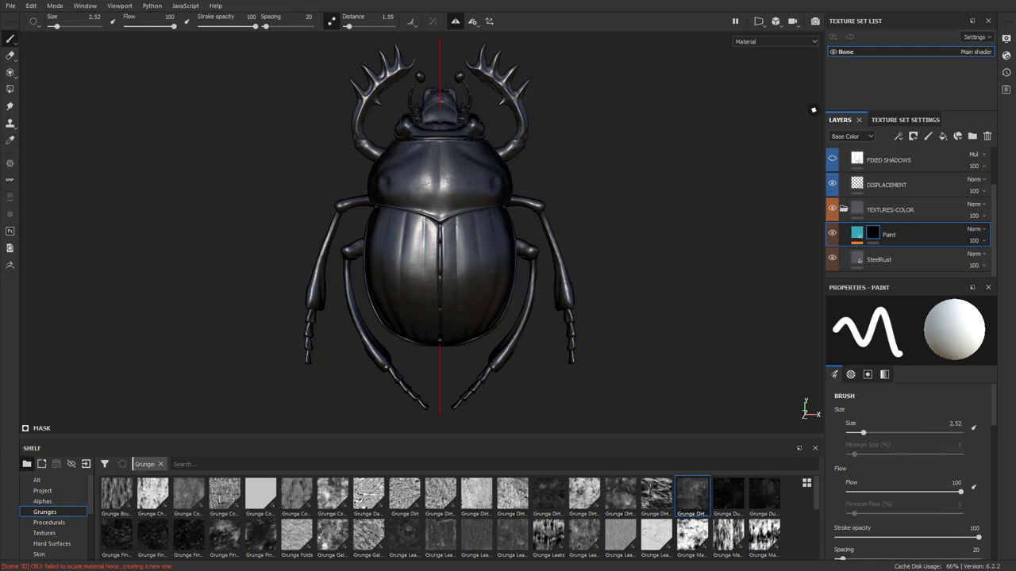
scroll(65, 539, "down", 2)
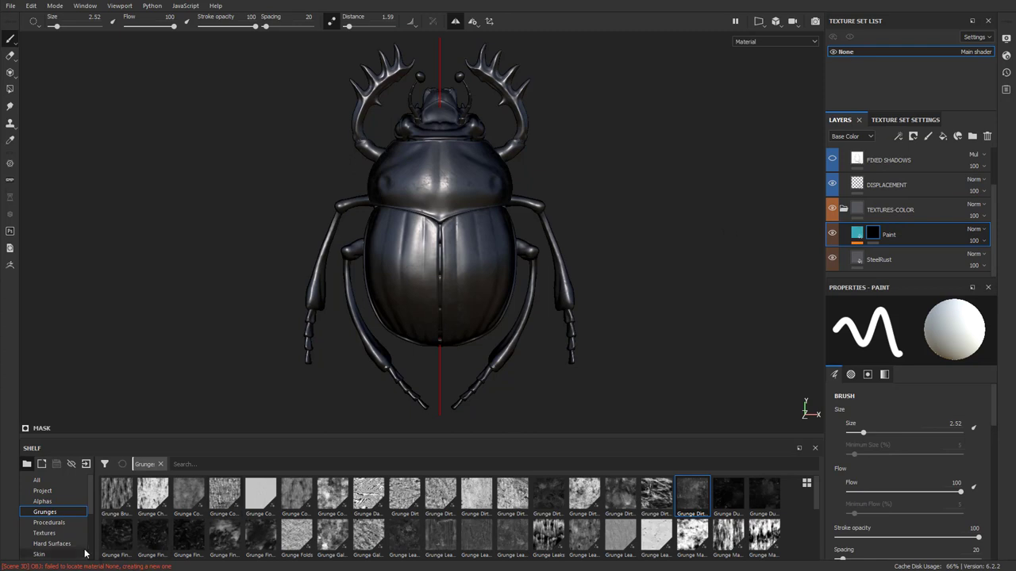
scroll(65, 539, "down", 3)
left_click(56, 533)
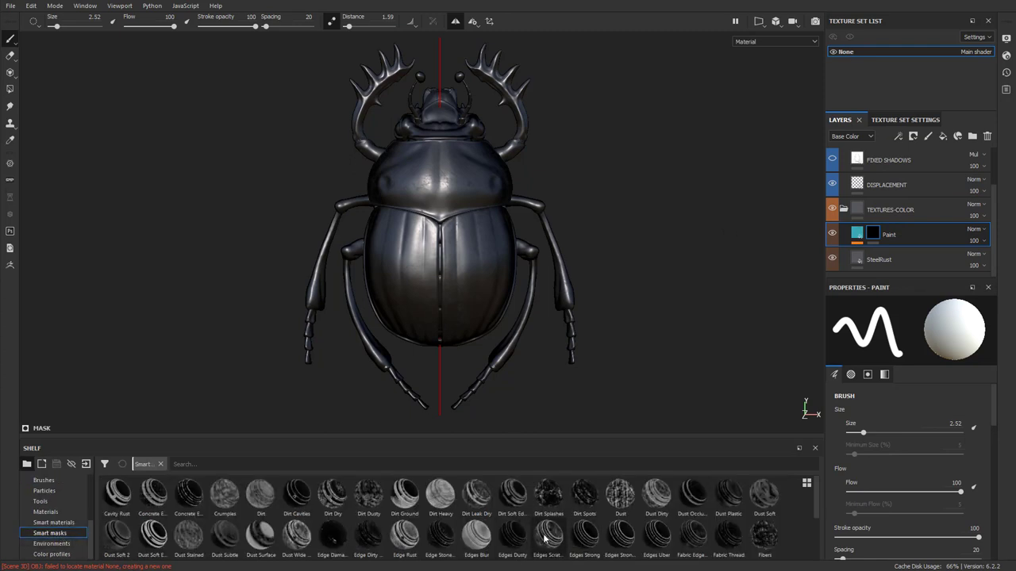
mouse_move(544, 539)
mouse_move(545, 540)
left_mouse_down()
mouse_move(594, 544)
mouse_move(863, 229)
mouse_move(875, 236)
left_mouse_up()
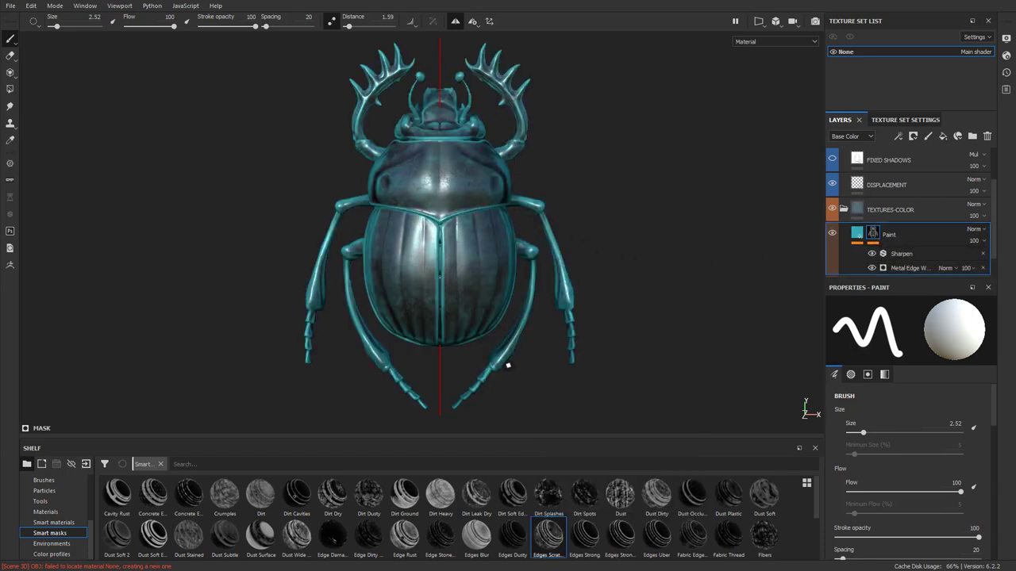
scroll(933, 211, "down", 1)
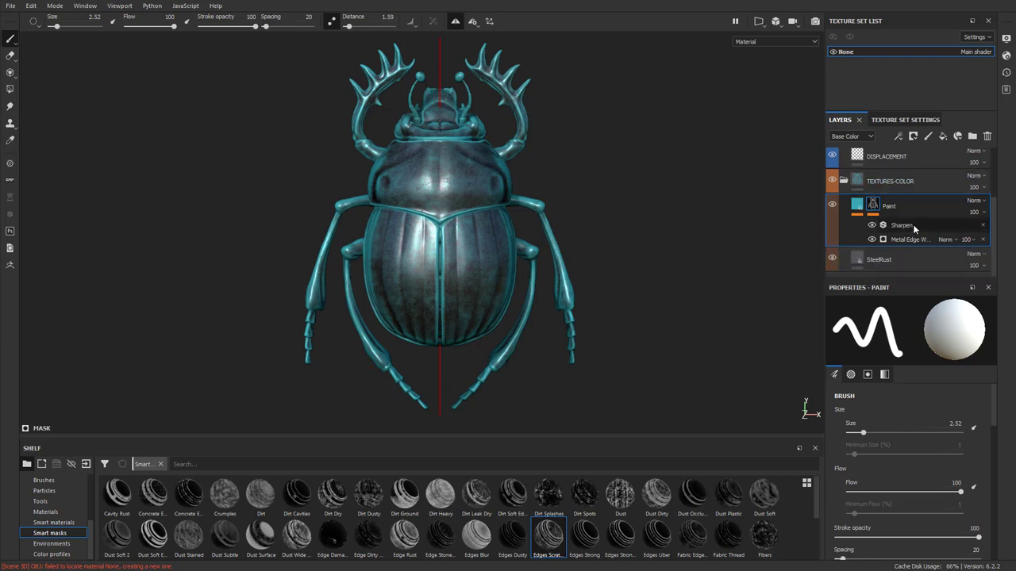
left_click(913, 225)
left_click(902, 239)
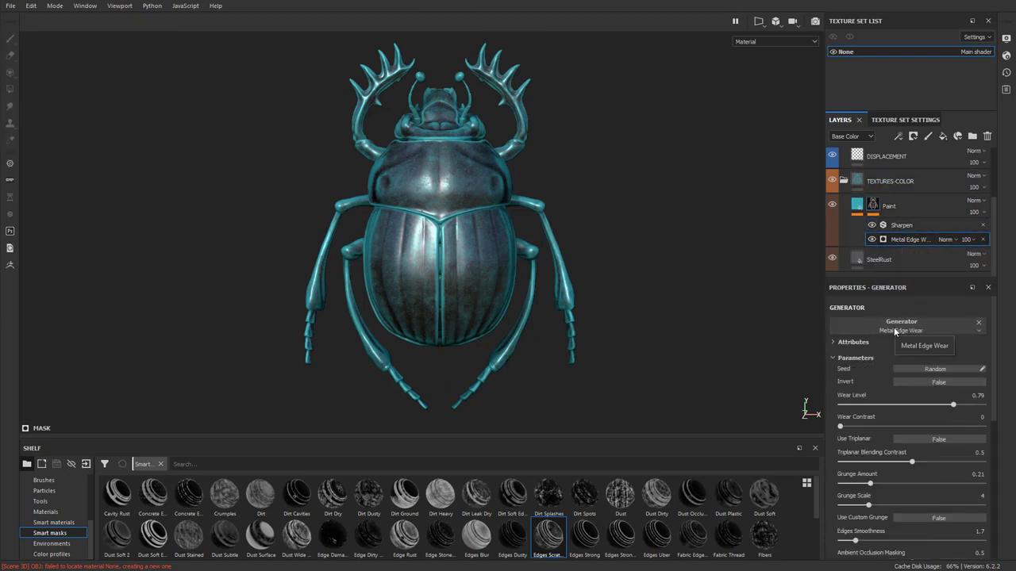
left_click(911, 222)
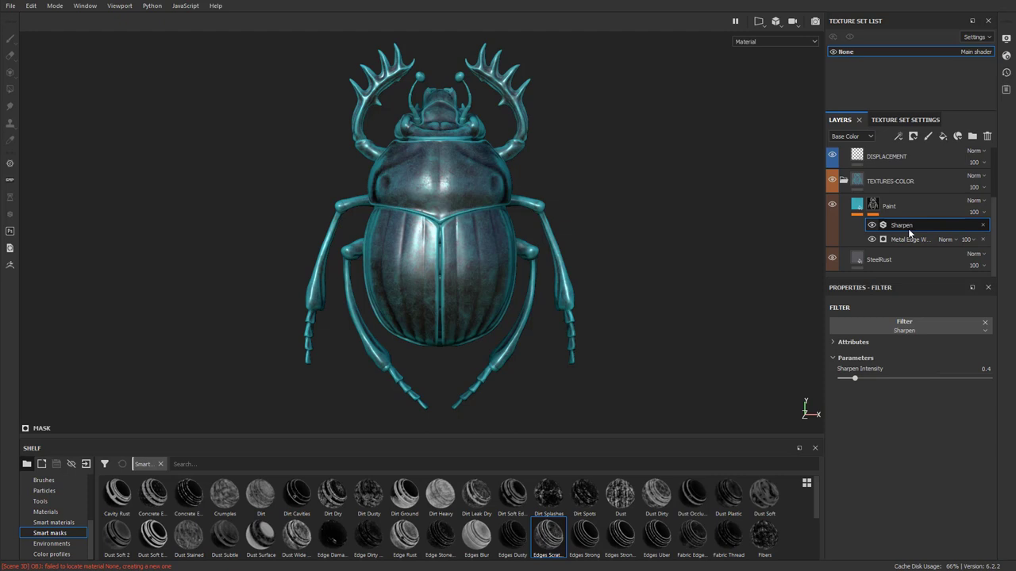
left_click(982, 226)
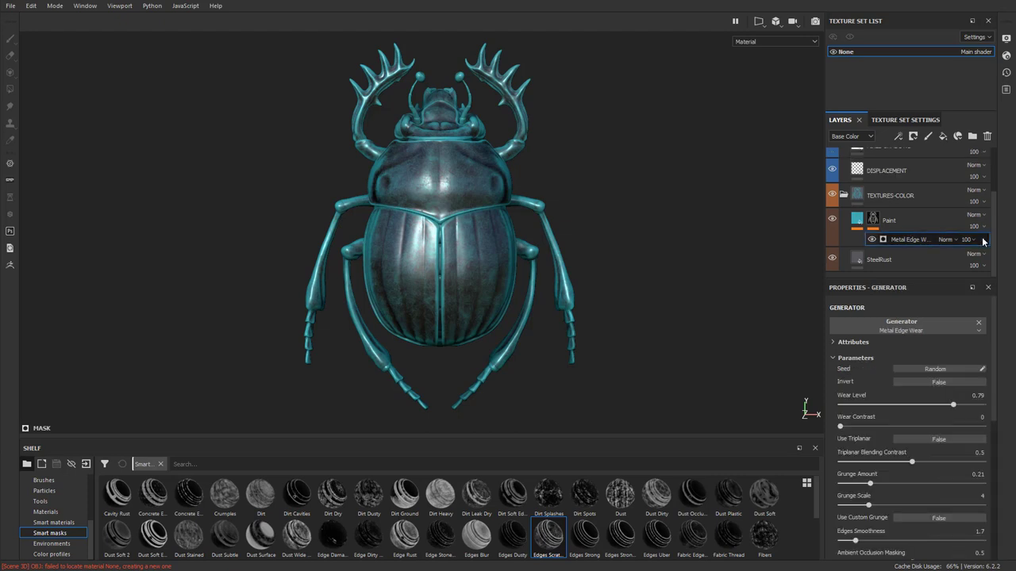
left_click(982, 239)
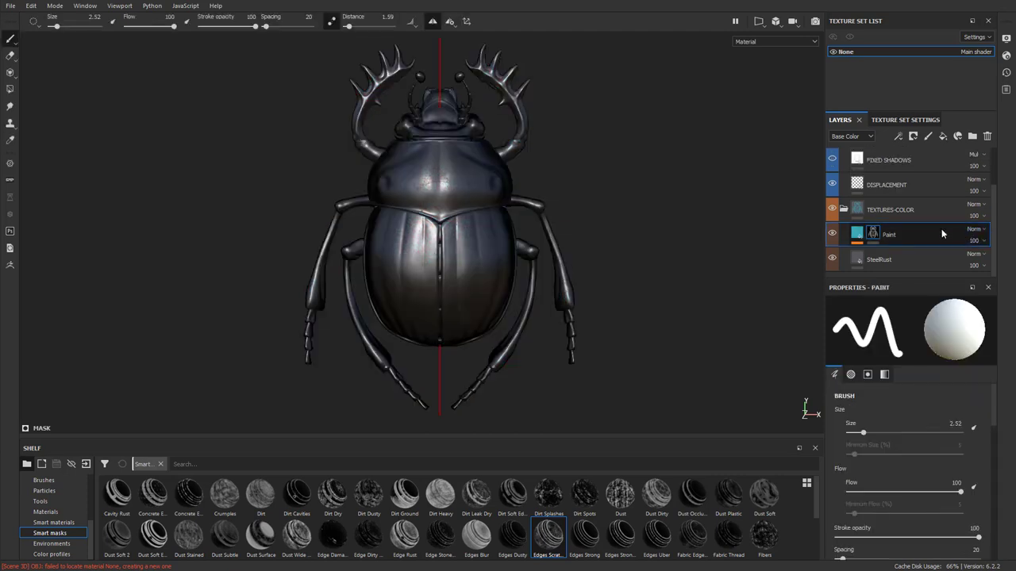
- Add a Metal Edge Wear generator to the Paint layer's mask
right_click(872, 233)
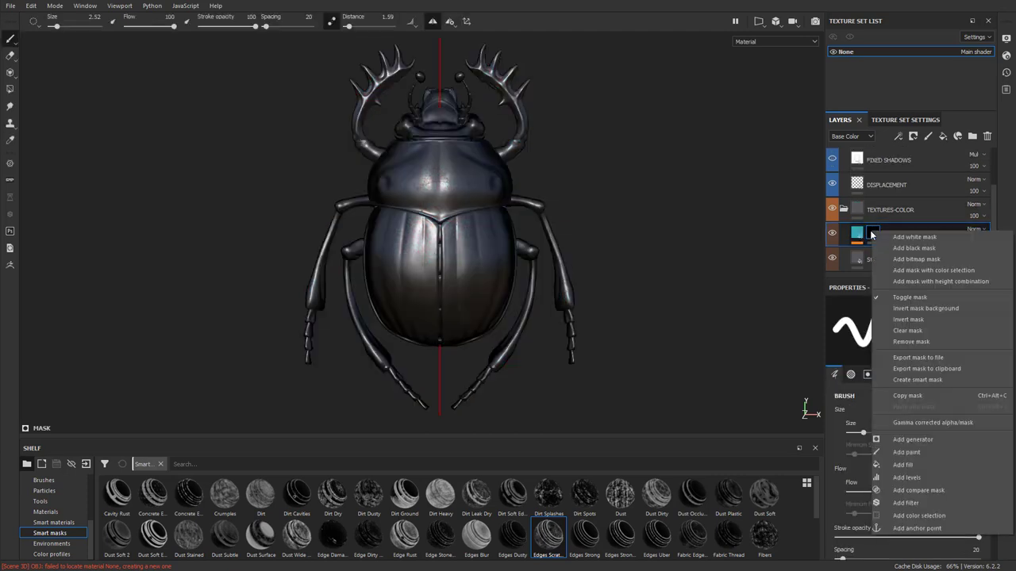
left_click(911, 440)
left_click(912, 326)
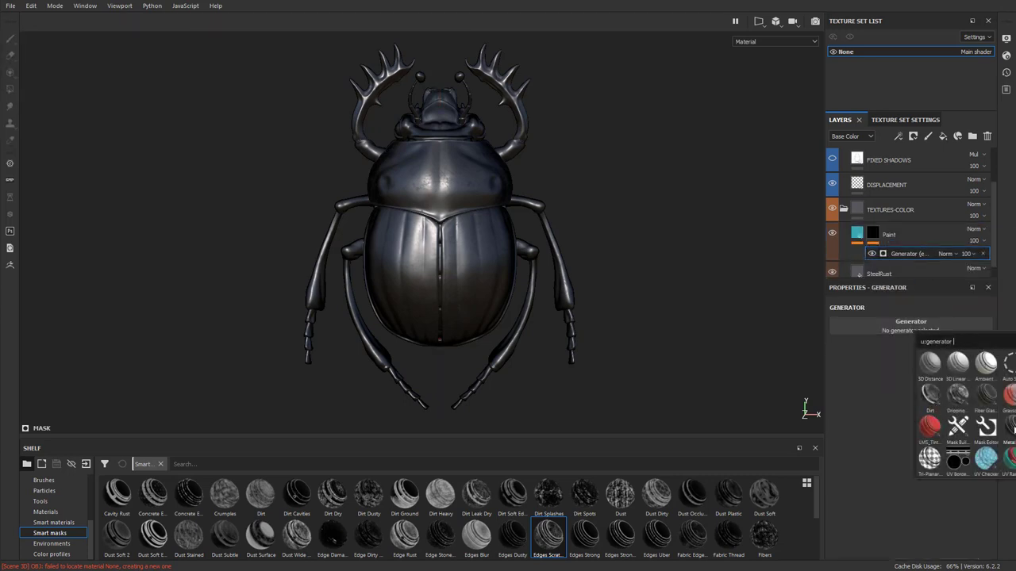
left_click(1010, 427)
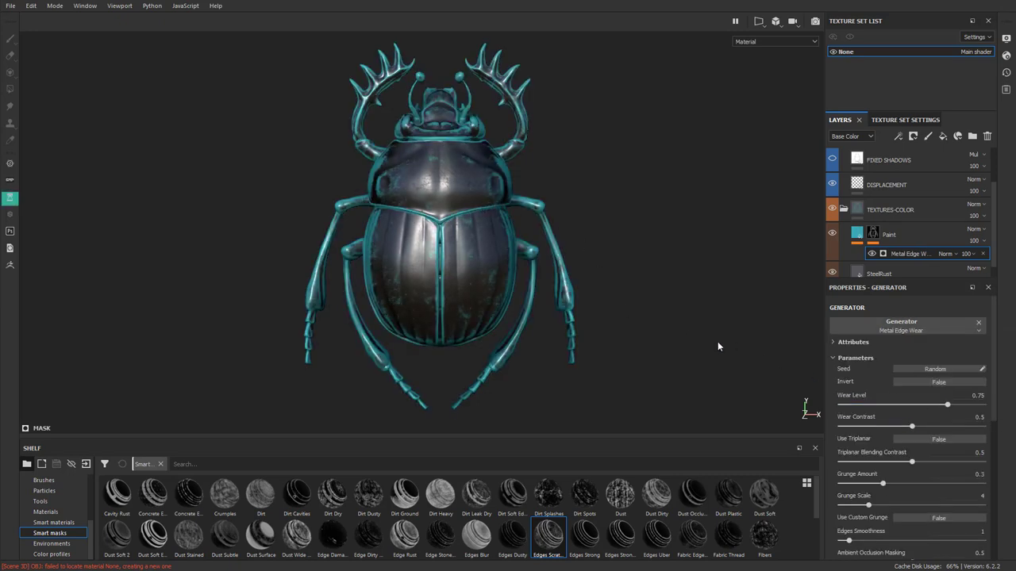
- Invert the edge wear generator and set its Wear Level to 0.87
left_click(940, 383)
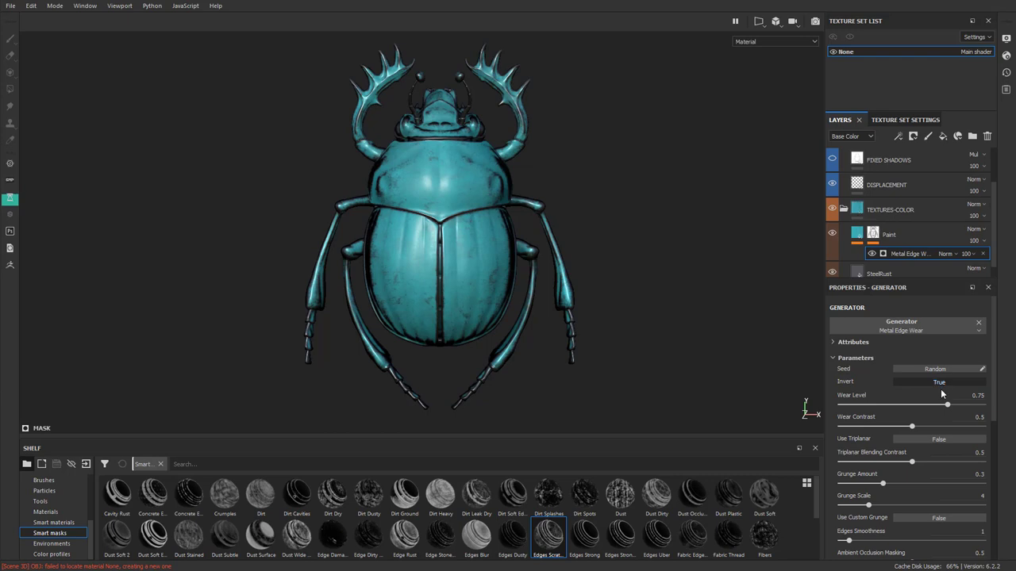
left_click(948, 405)
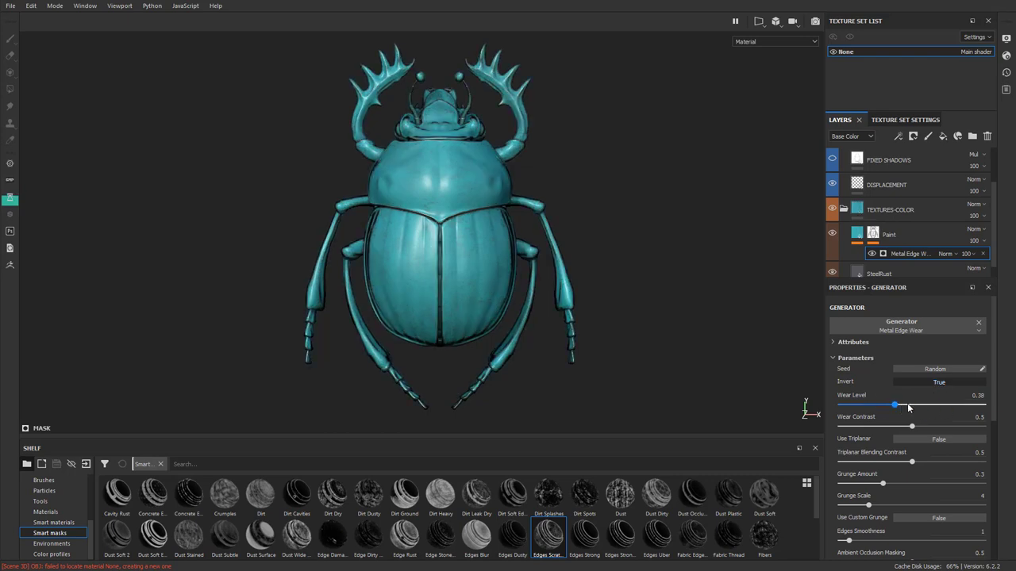
mouse_move(953, 407)
left_mouse_down()
mouse_move(969, 401)
mouse_move(936, 405)
mouse_move(965, 403)
left_mouse_up()
- Brighten the SteelRust base layer's Metal Color
scroll(913, 230, "down", 1)
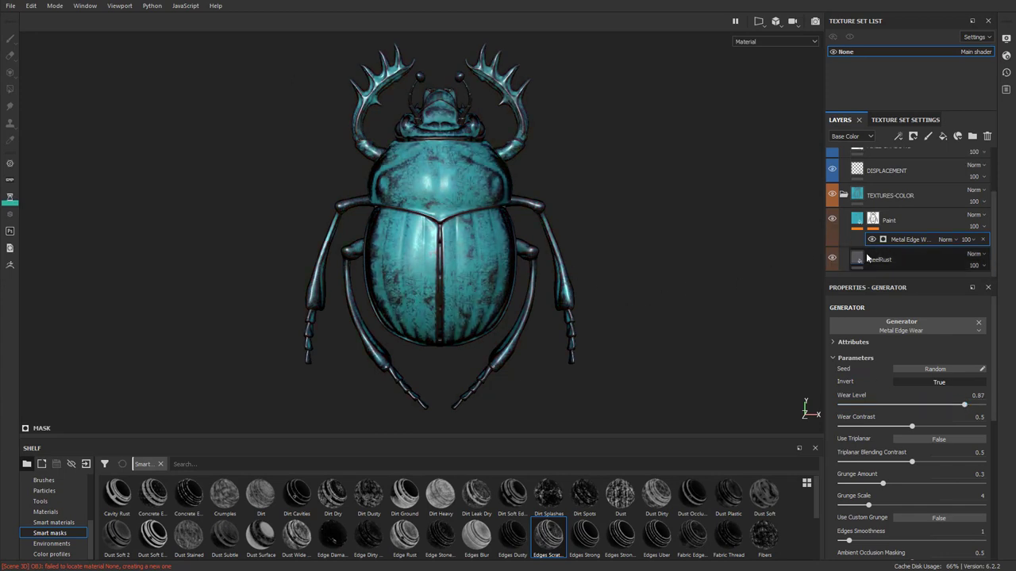
left_click(913, 259)
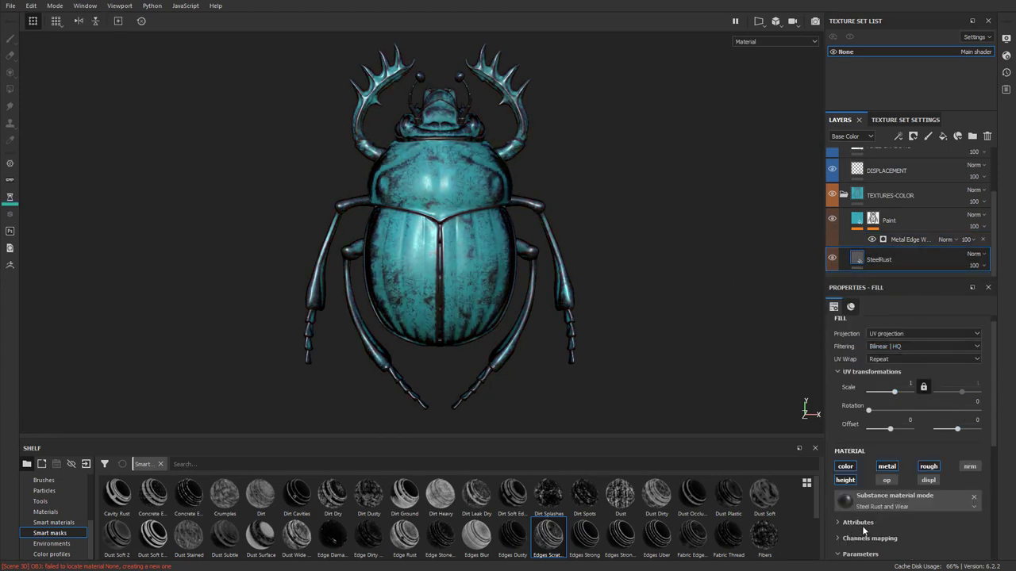
scroll(864, 528, "down", 5)
scroll(865, 527, "down", 1)
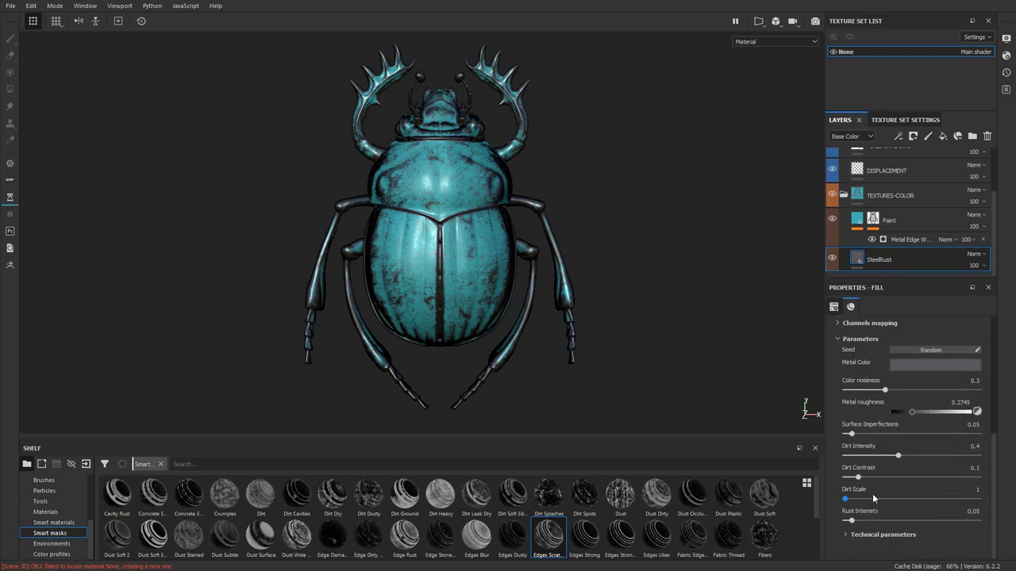
left_click(912, 364)
left_click(925, 423)
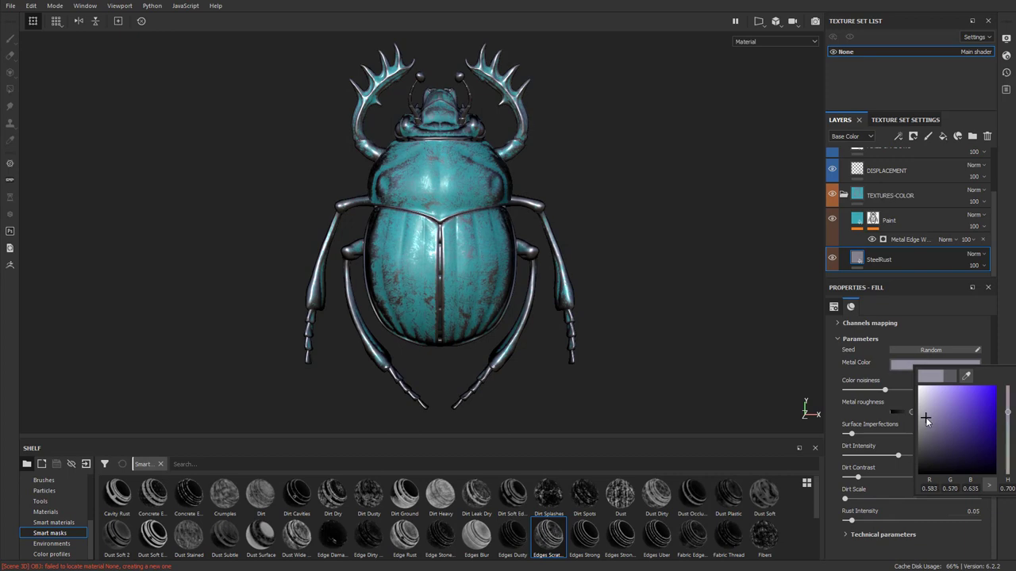
- Tweak the Metal Edge Wear generator's contrast and grunge sliders on Paint's mask
scroll(918, 328, "up", 6)
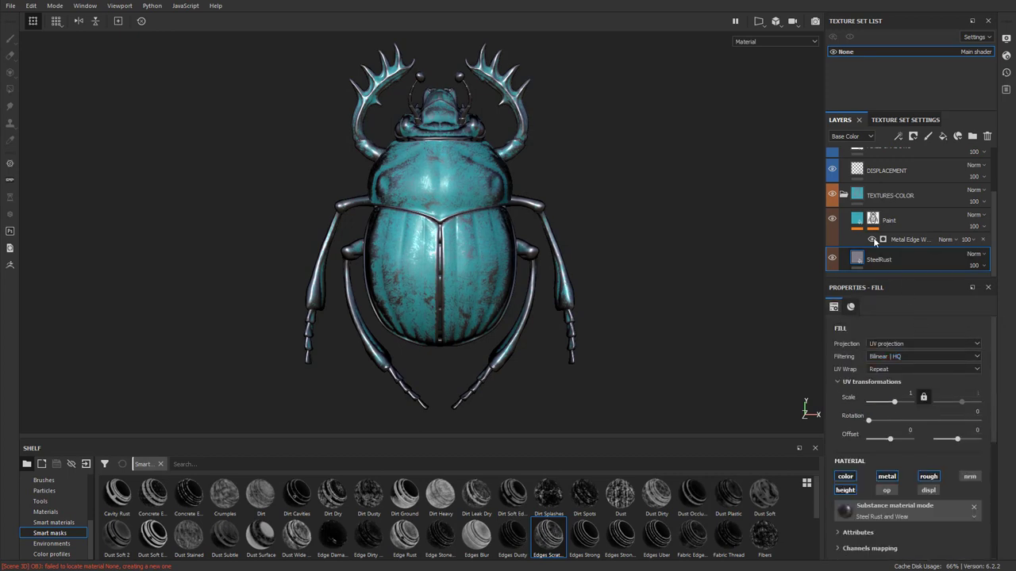
left_click(877, 221)
left_click(878, 221)
left_click(873, 219)
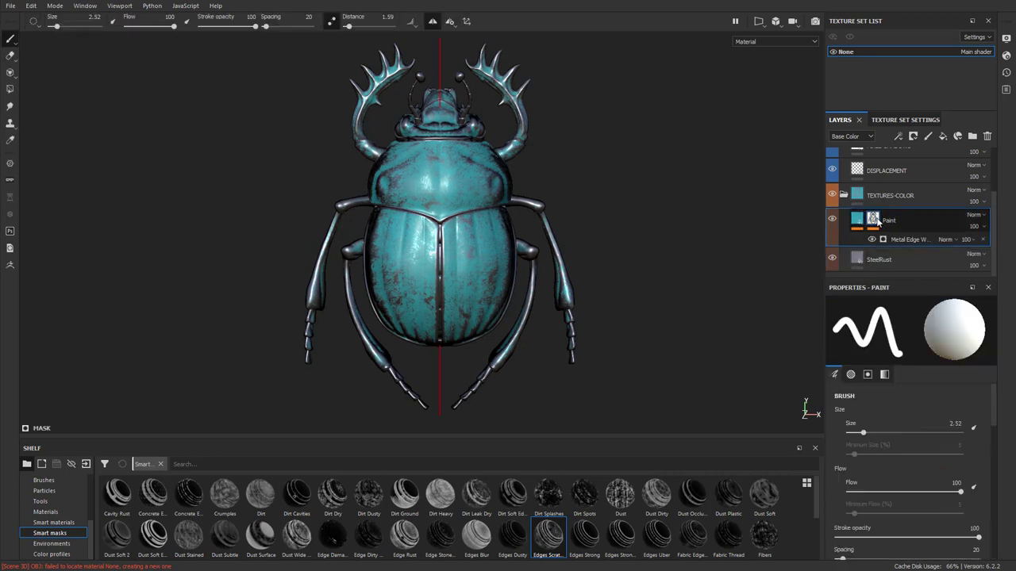
left_click(903, 239)
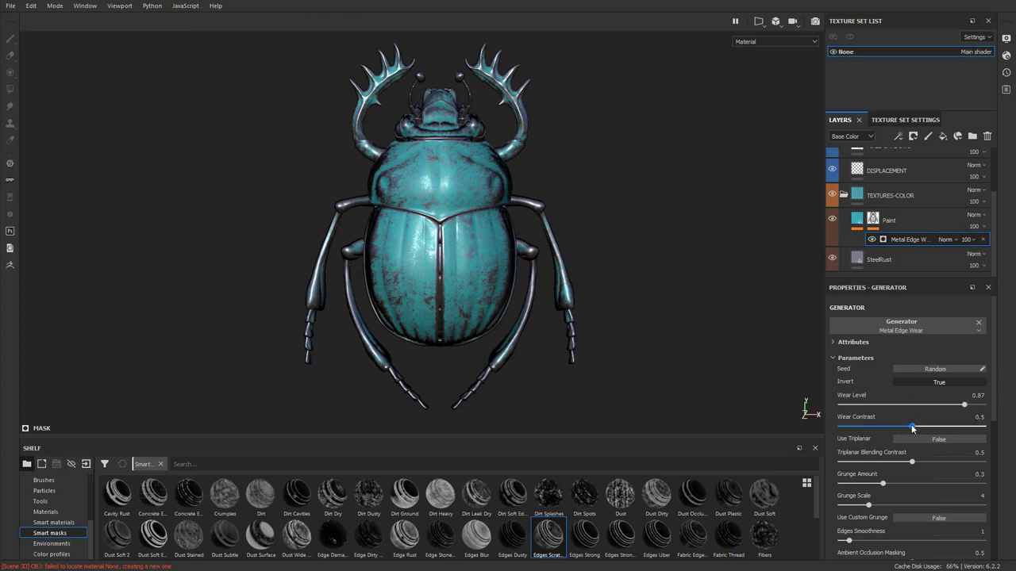
left_click_drag(881, 426, 939, 426)
scroll(899, 427, "down", 3)
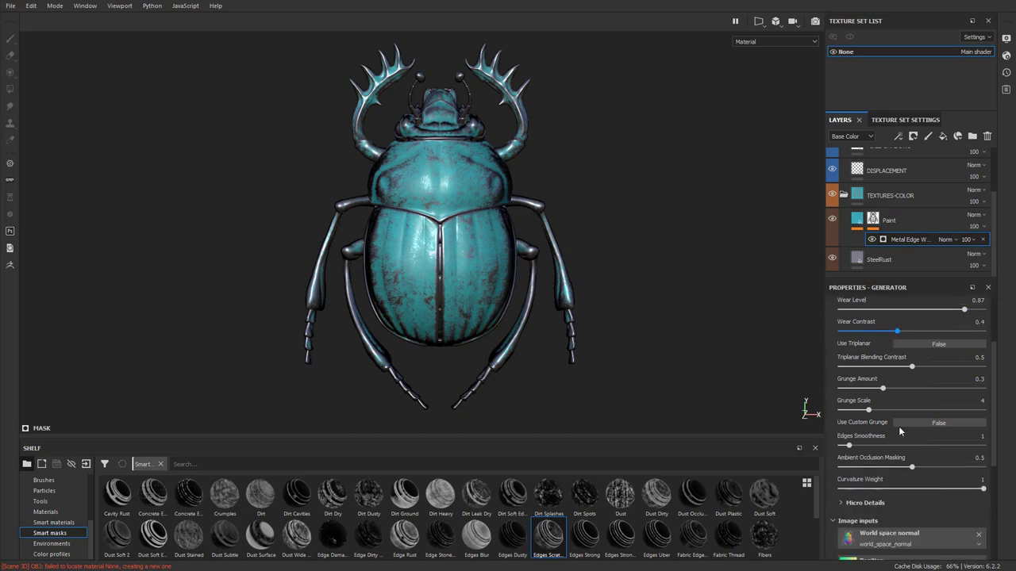
left_click_drag(882, 388, 930, 373)
scroll(841, 388, "up", 2)
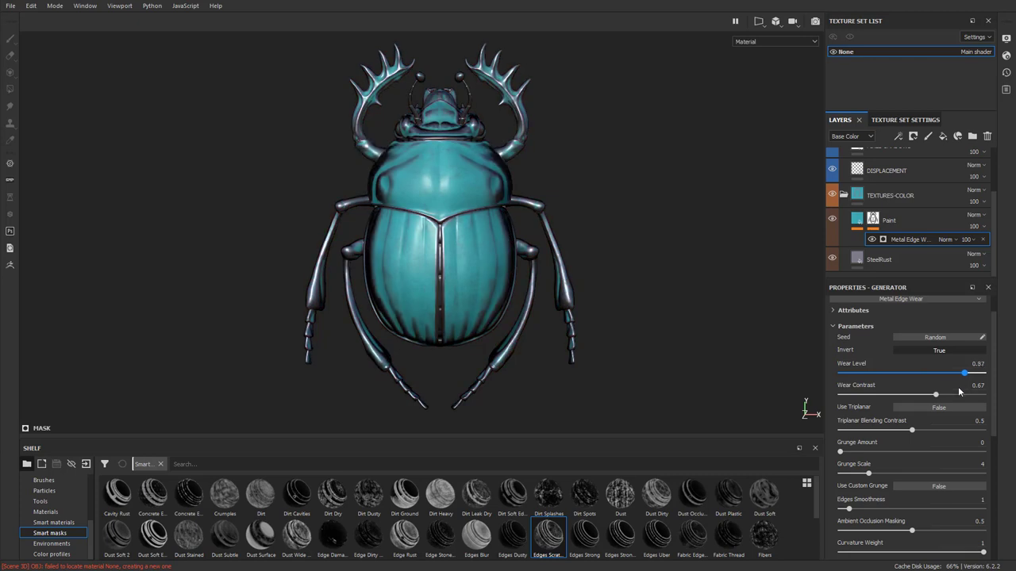
scroll(927, 426, "down", 4)
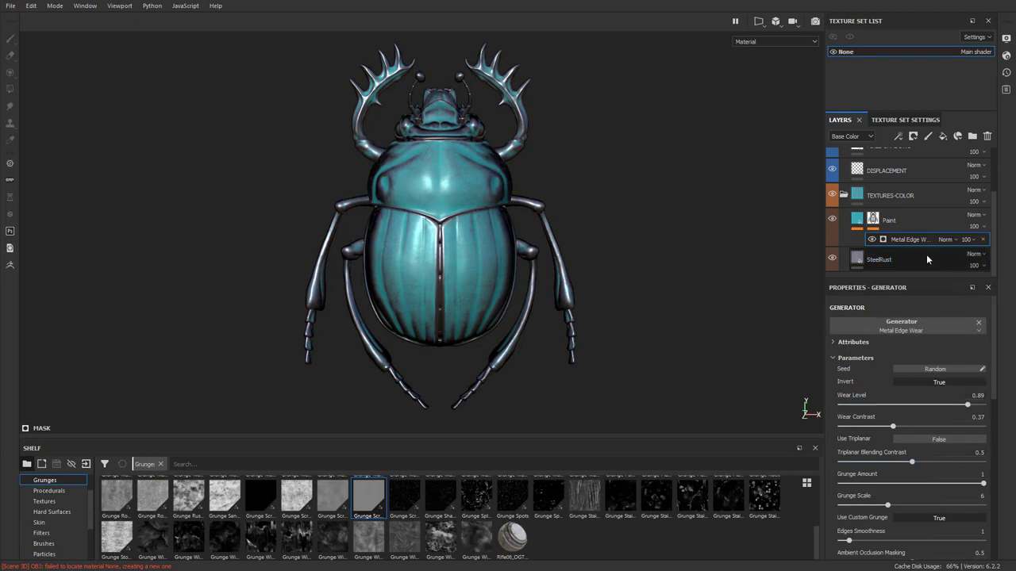
- Delete the Metal Edge Wear generator from Paint's mask
left_click(983, 240)
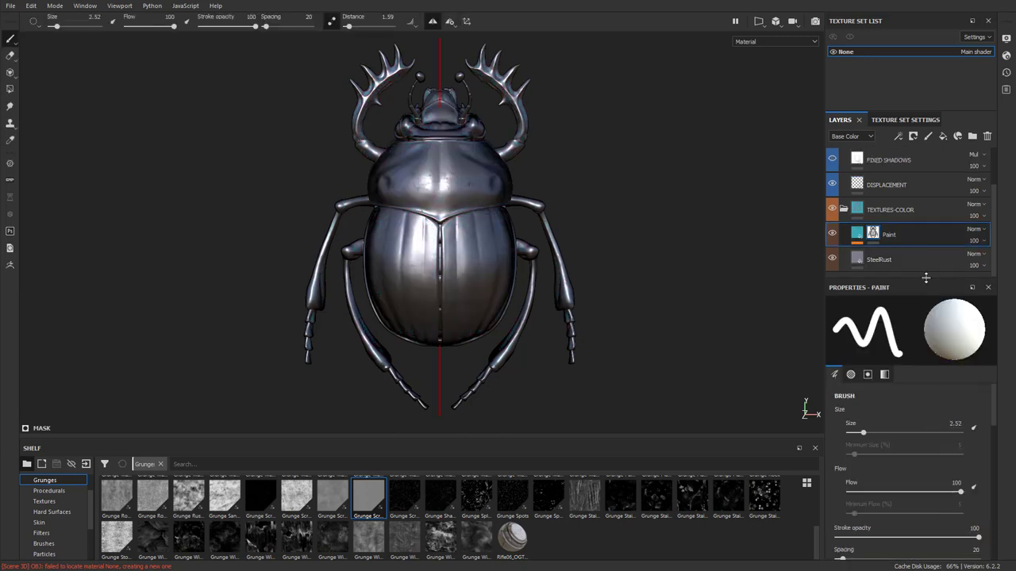
right_click(872, 235)
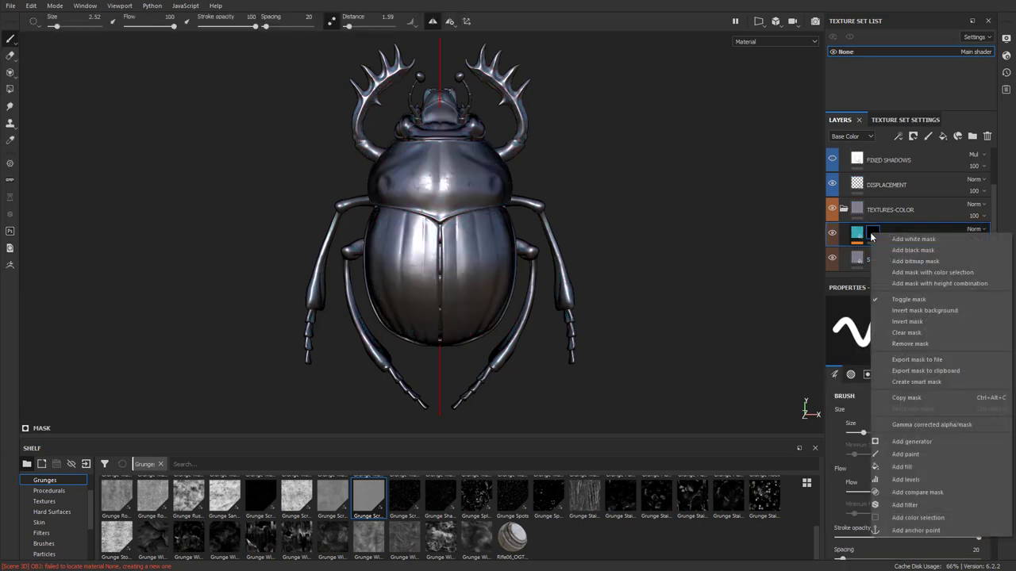
key("Escape")
- Apply the Edges Strong smart mask to Paint and set its Global Invert to True
scroll(51, 515, "down", 3)
left_click(50, 533)
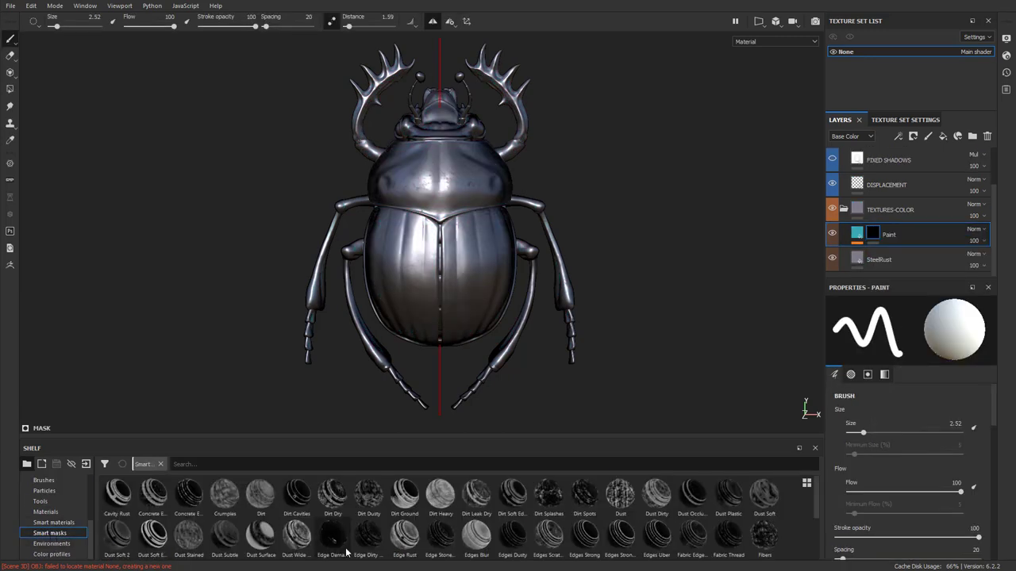
mouse_move(629, 546)
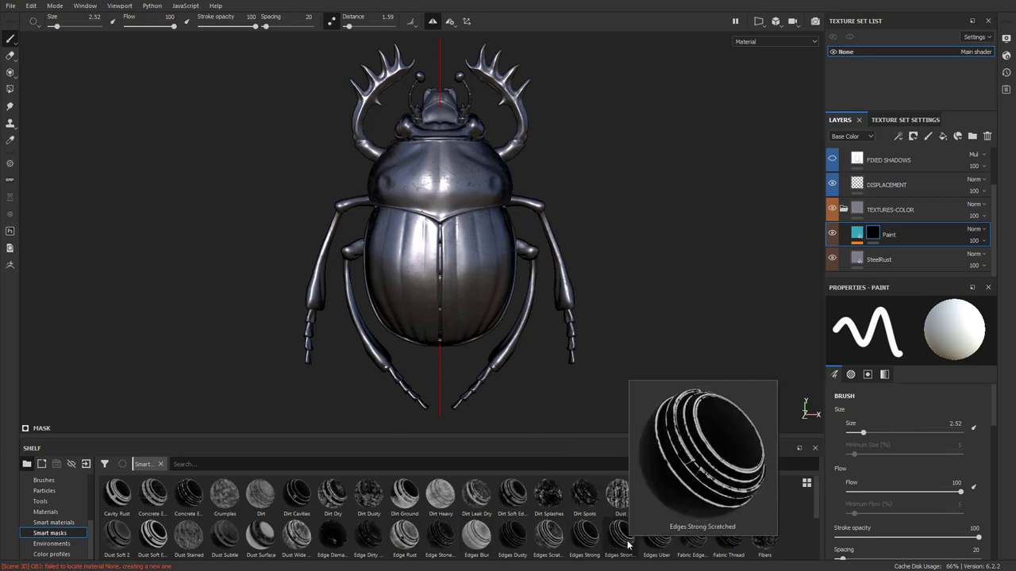
left_click_drag(624, 542, 876, 238)
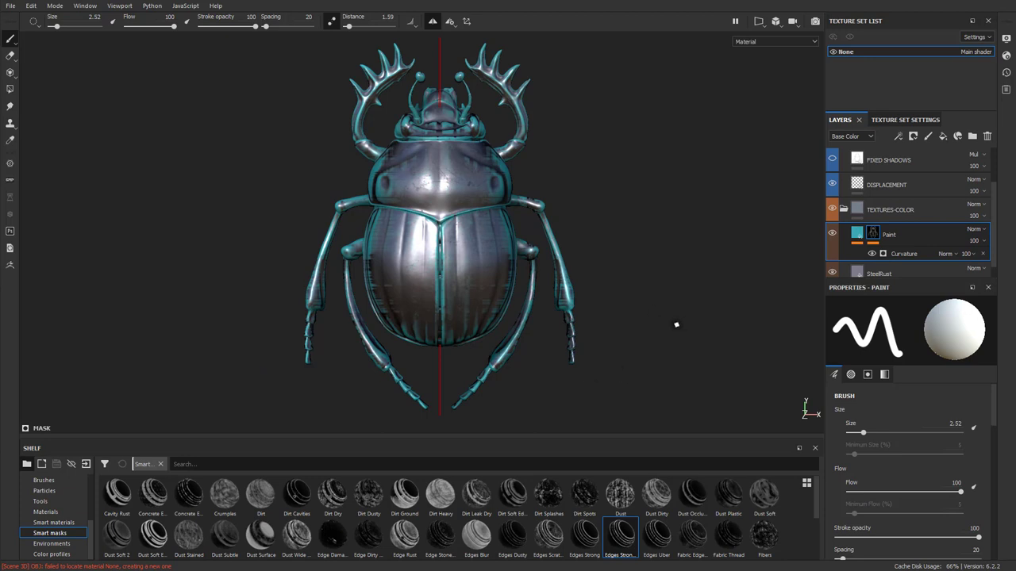
mouse_move(586, 536)
left_mouse_down()
mouse_move(881, 283)
mouse_move(877, 236)
left_mouse_up()
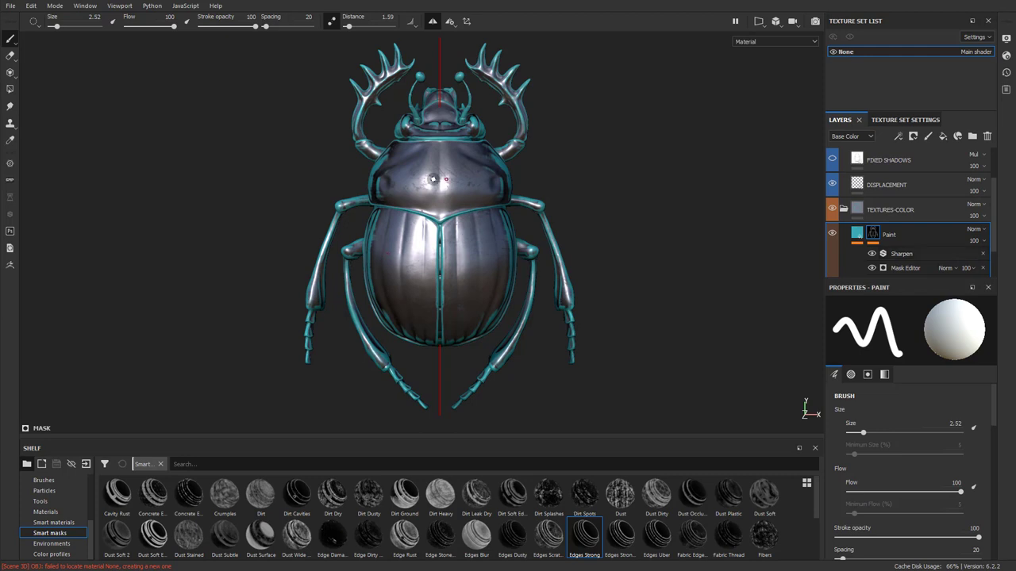
left_click(907, 269)
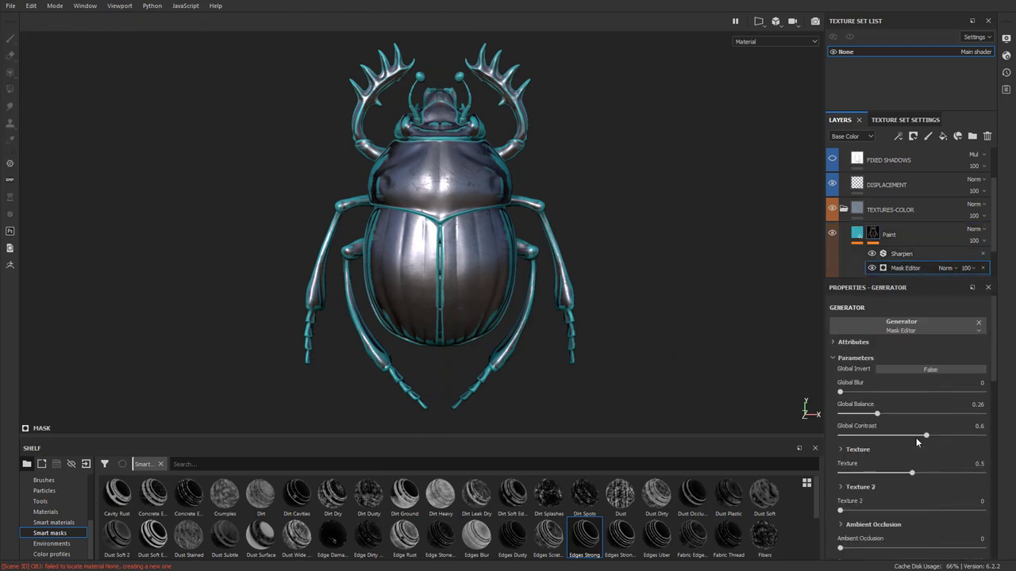
left_click(854, 370)
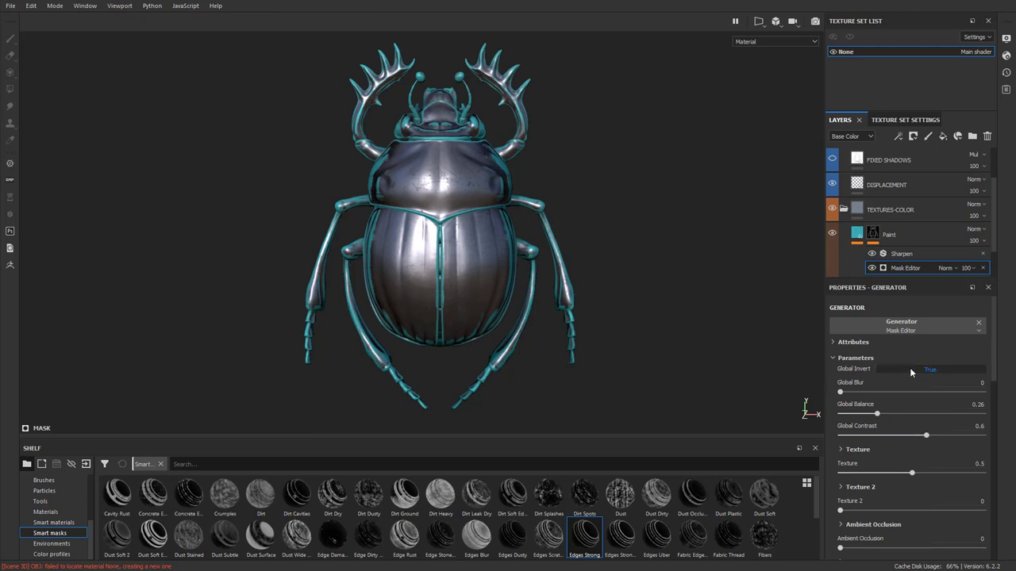